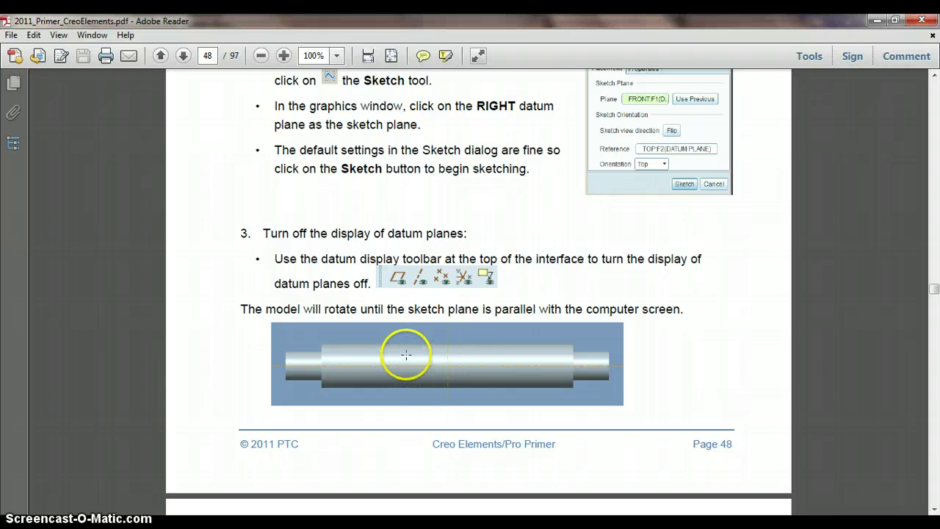
Read the primer's sketching instructions, switch to Creo Elements/Pro and start a sketch on the FRONT datum plane with TOP as the Bottom reference
scroll(407, 354, down, 15)
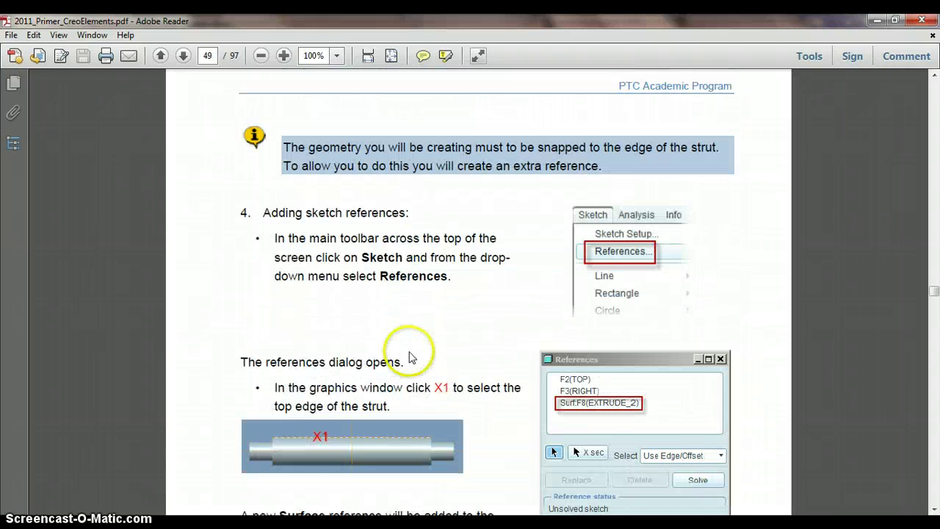
scroll(412, 355, down, 5)
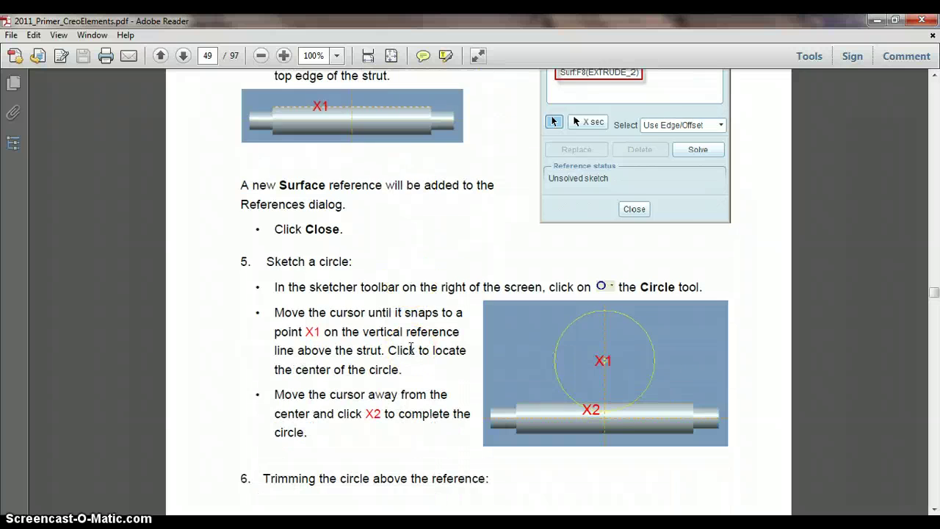
scroll(412, 350, up, 4)
scroll(412, 356, down, 3)
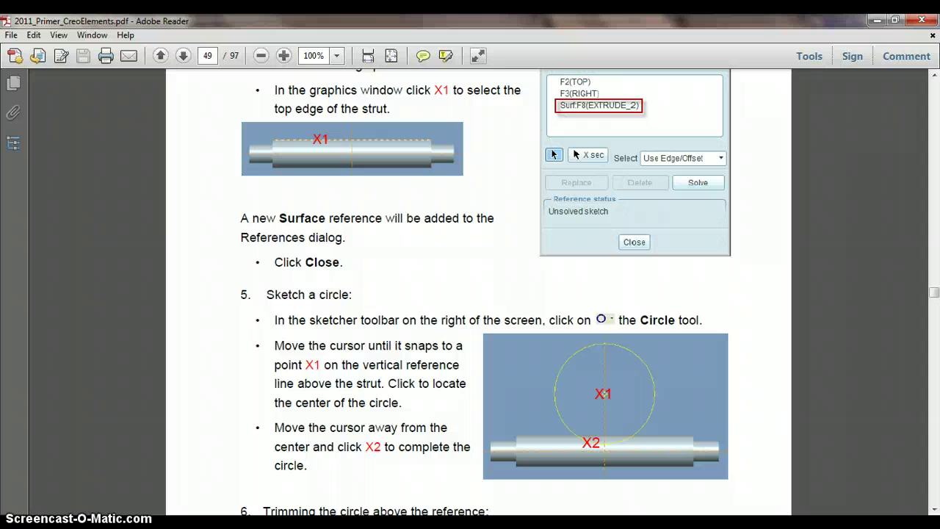
click(292, 476)
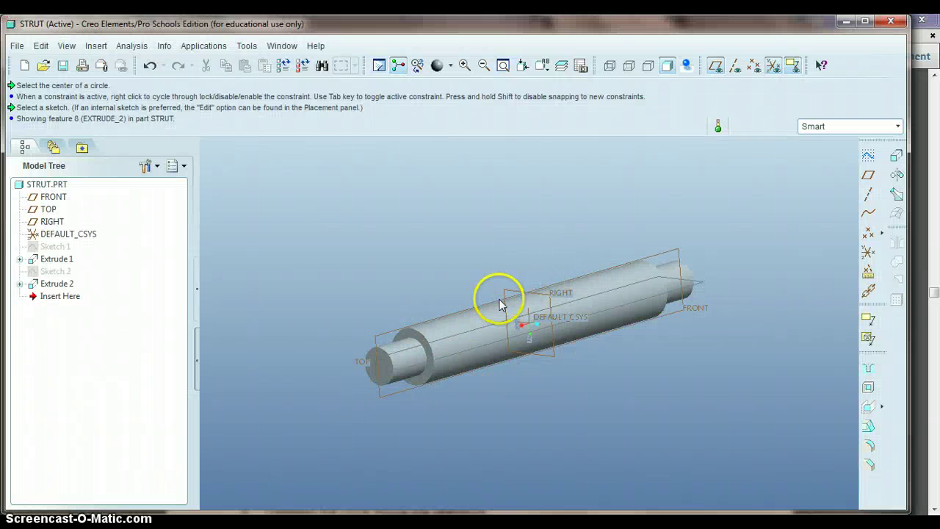
click(867, 160)
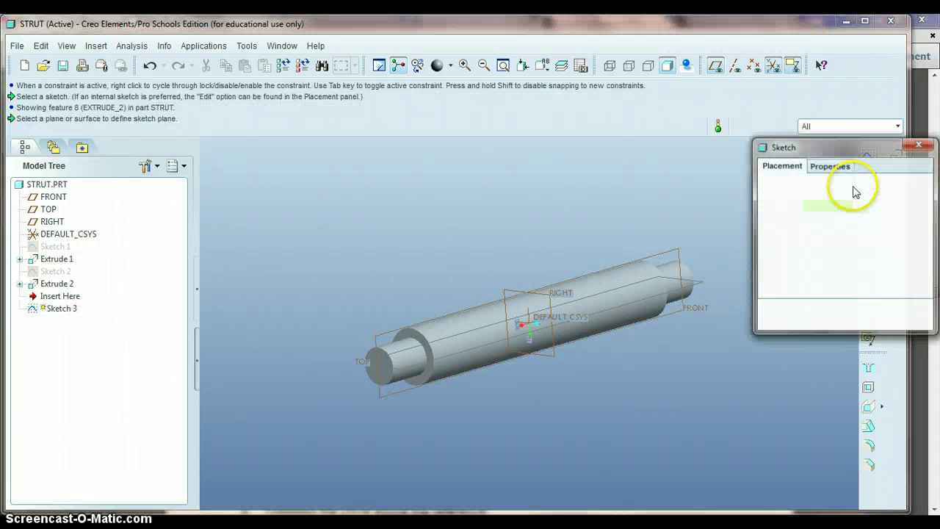
click(694, 309)
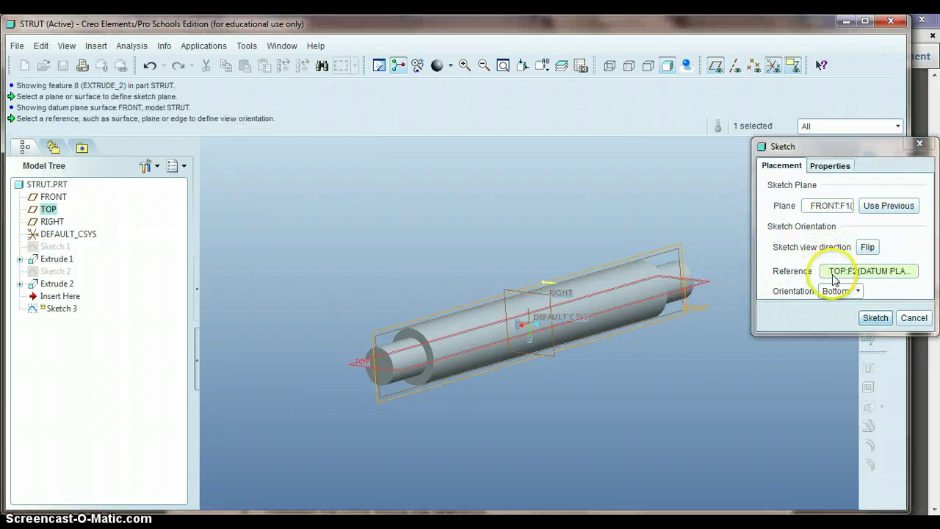
click(879, 320)
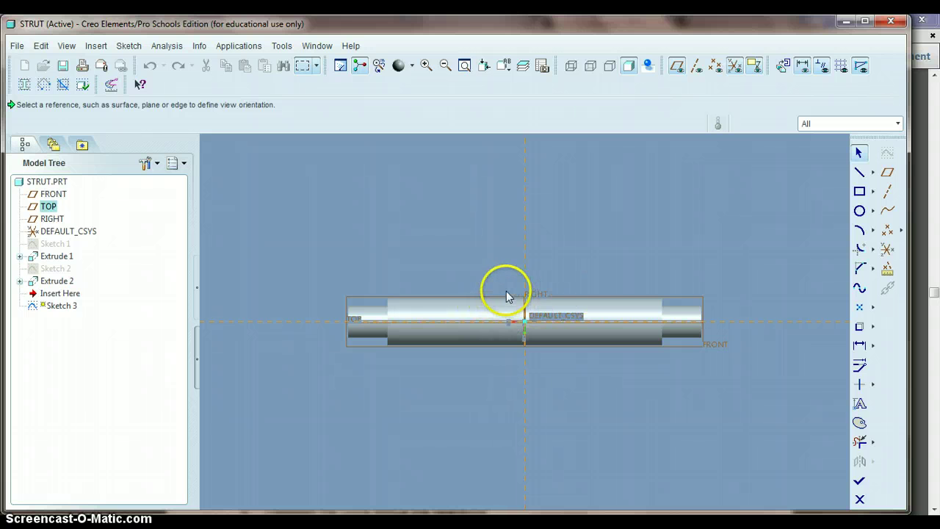
Add the strut's upper edge (Extrude 2) as a sketch reference and draw a circle centred on the vertical reference above it, dipping into the strut
click(129, 46)
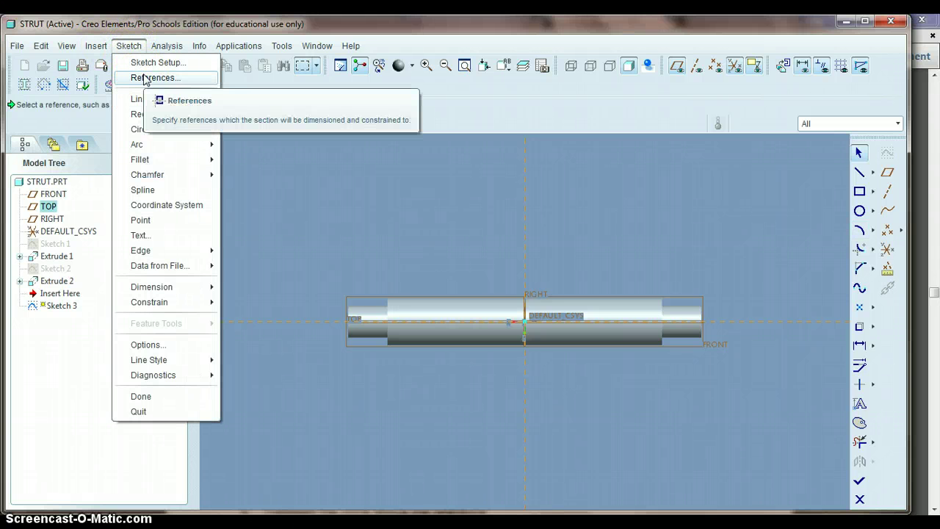
click(144, 79)
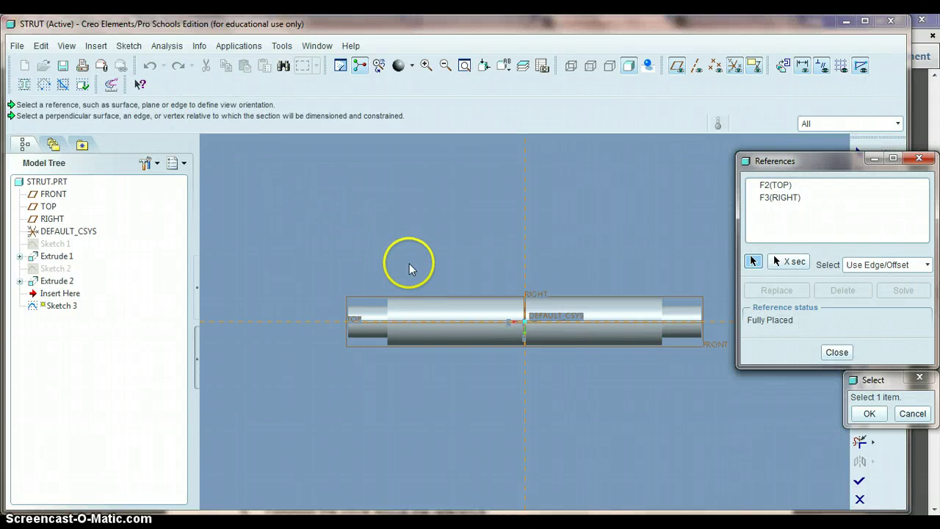
click(424, 305)
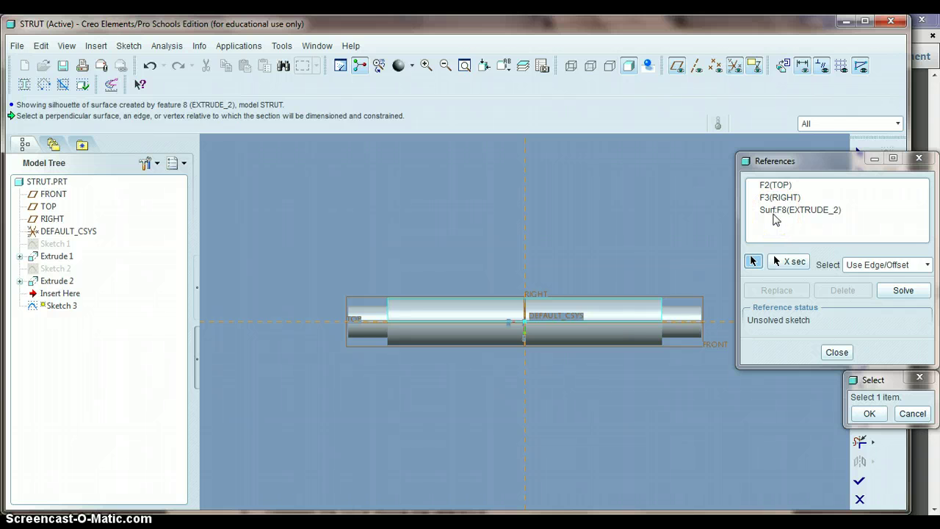
click(835, 353)
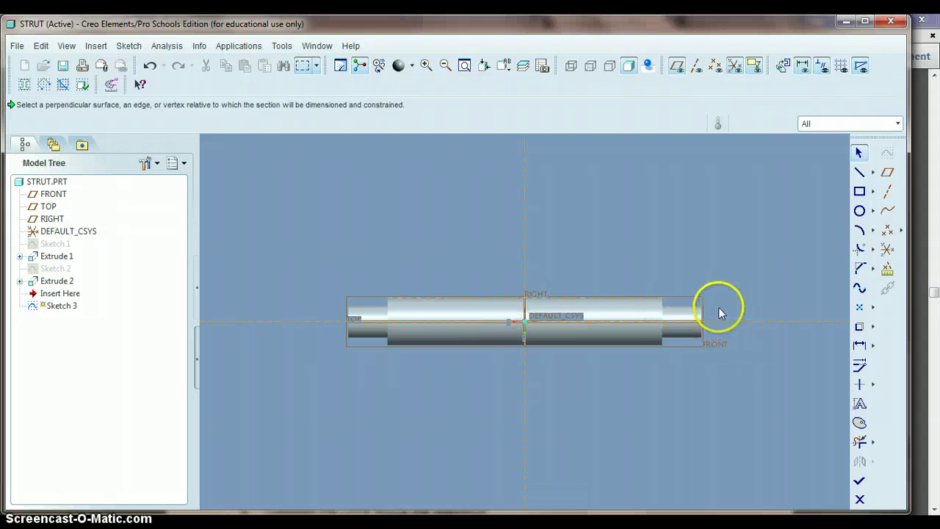
click(859, 210)
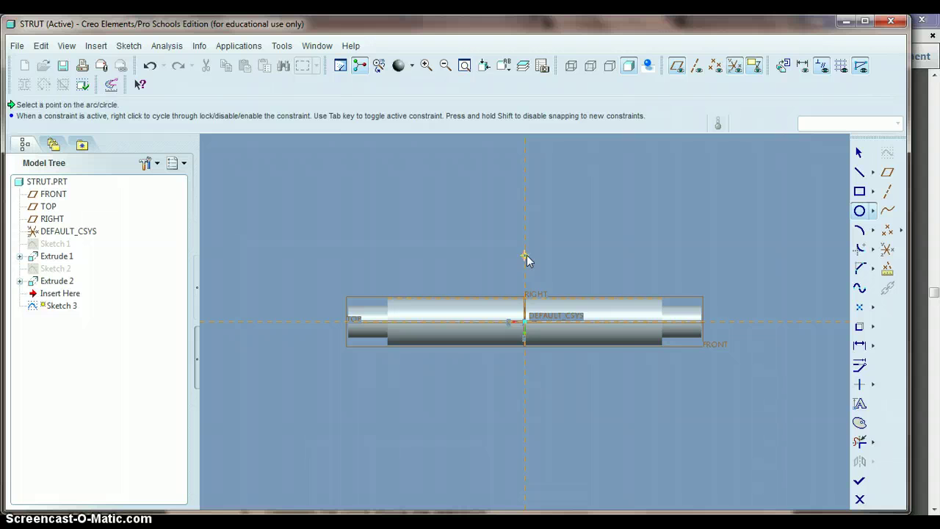
drag(527, 255, 531, 311)
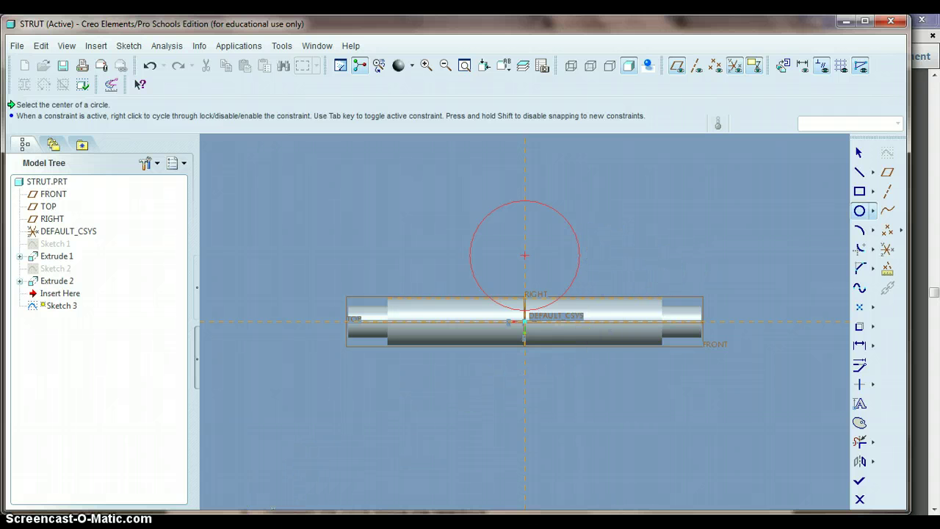
Switch to the PDF primer in Adobe Reader and read the instructions for trimming the circle and dimensioning the arc
key(alt+Tab)
scroll(478, 363, down, 5)
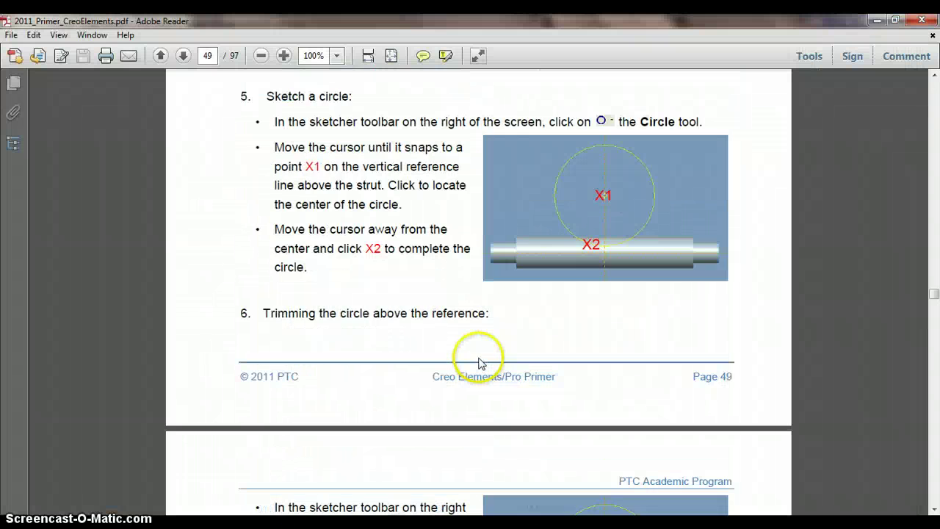
scroll(474, 354, down, 5)
scroll(474, 354, down, 5)
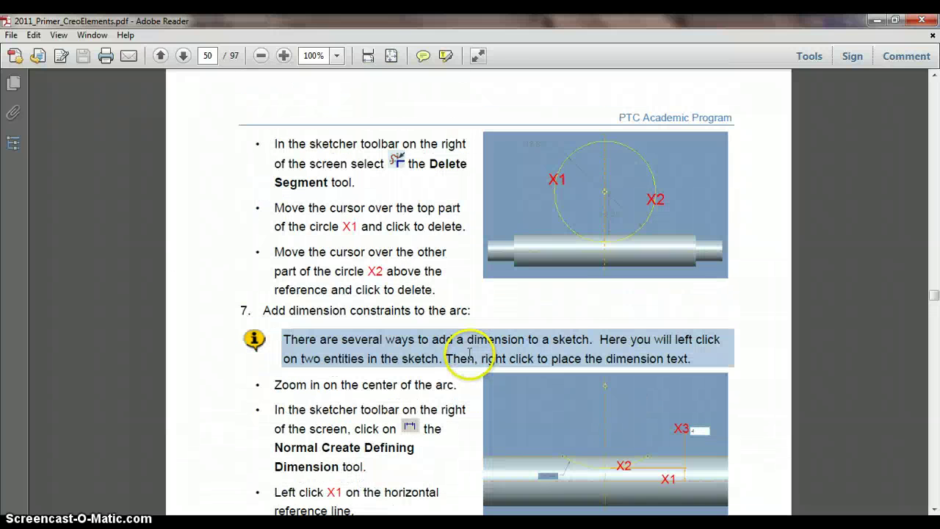
scroll(517, 149, down, 1)
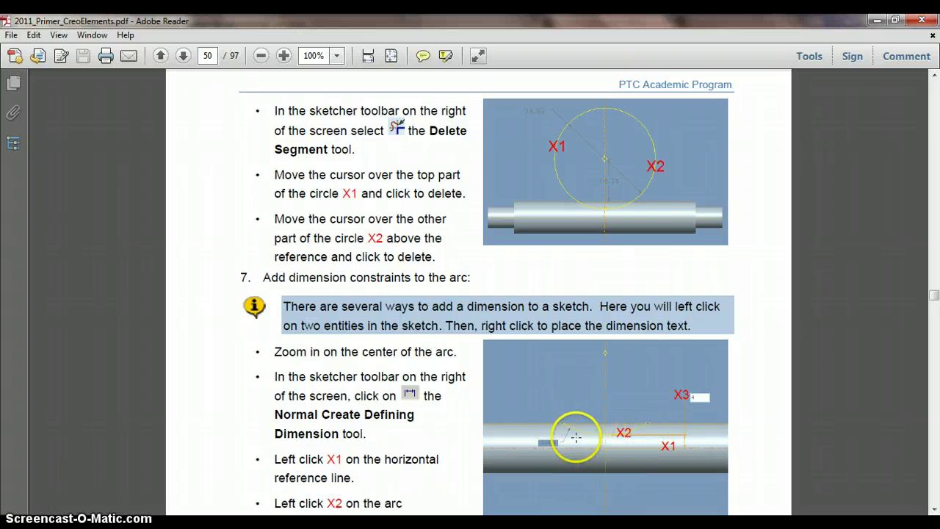
scroll(338, 307, down, 5)
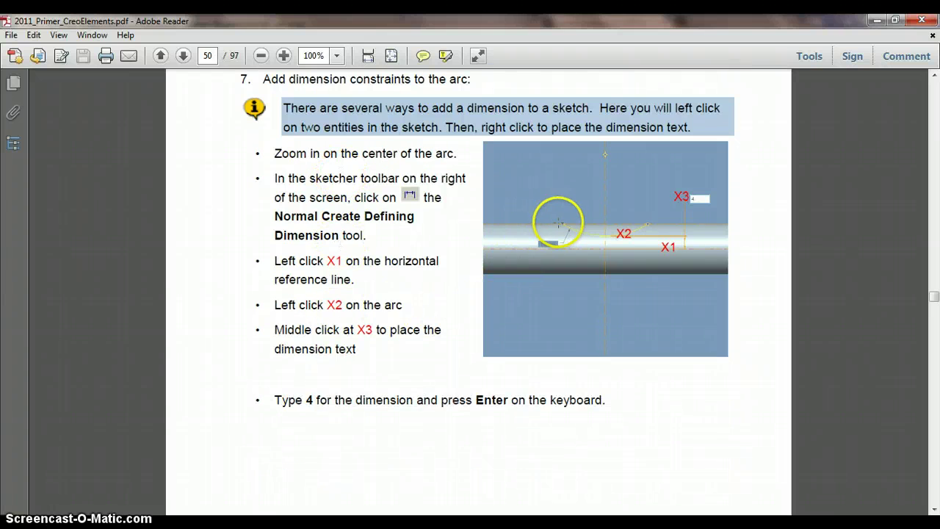
scroll(426, 264, down, 10)
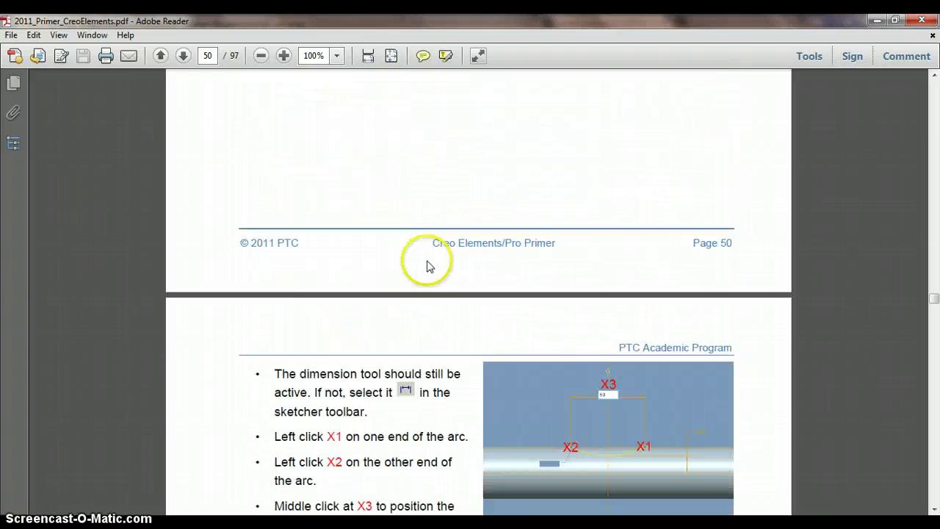
scroll(424, 260, down, 2)
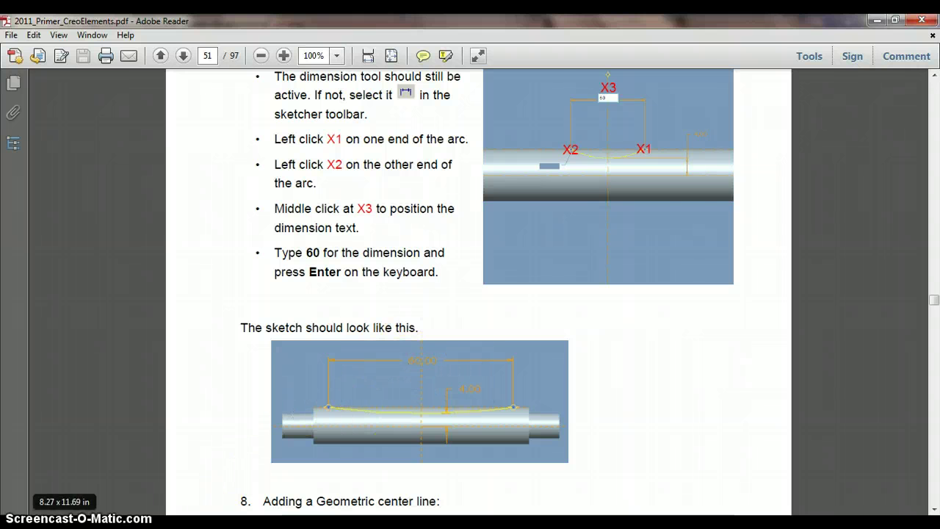
Switch back to Creo Elements/Pro and trim away the circle above the strut's upper edge with Delete Segment, keeping only the lower arc
key(alt+Tab)
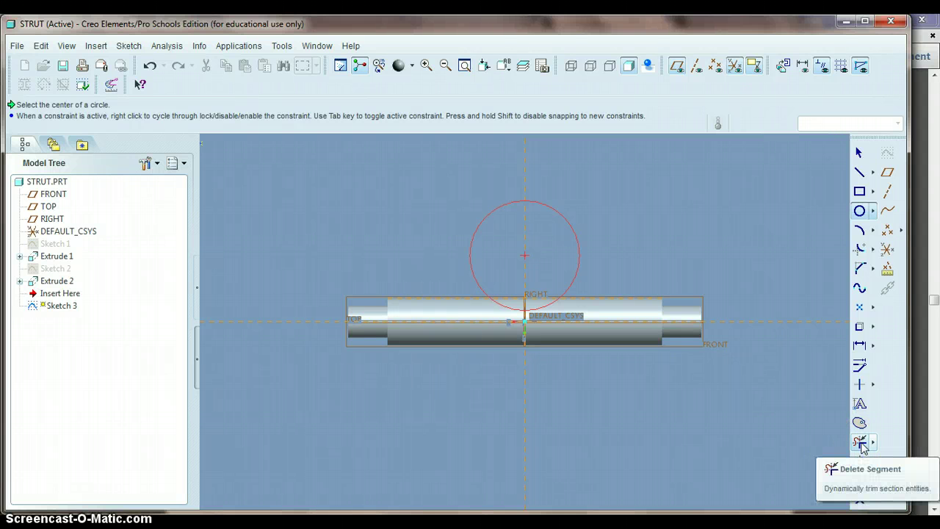
click(860, 442)
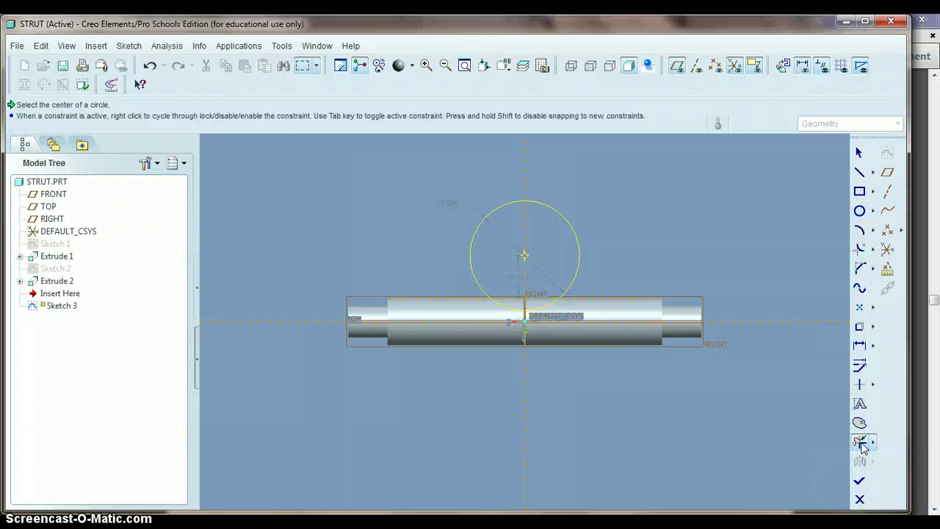
click(578, 243)
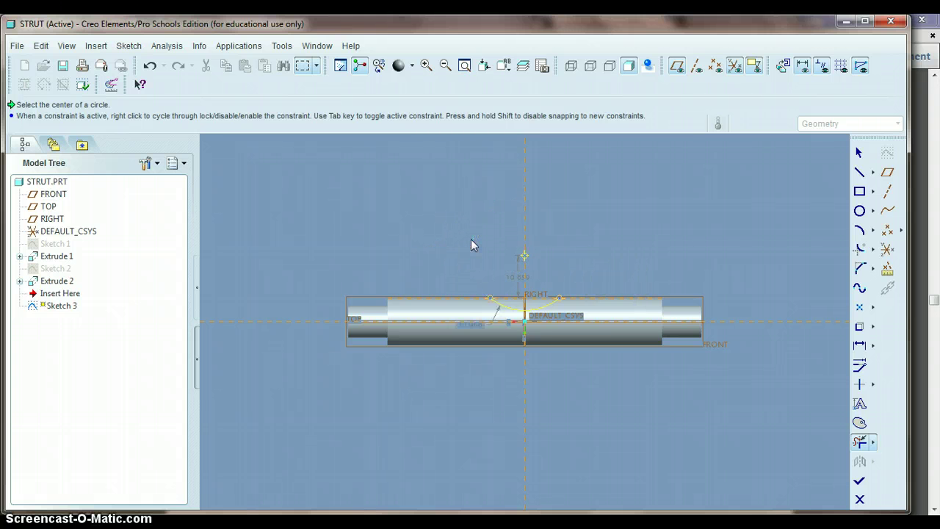
click(497, 302)
click(553, 304)
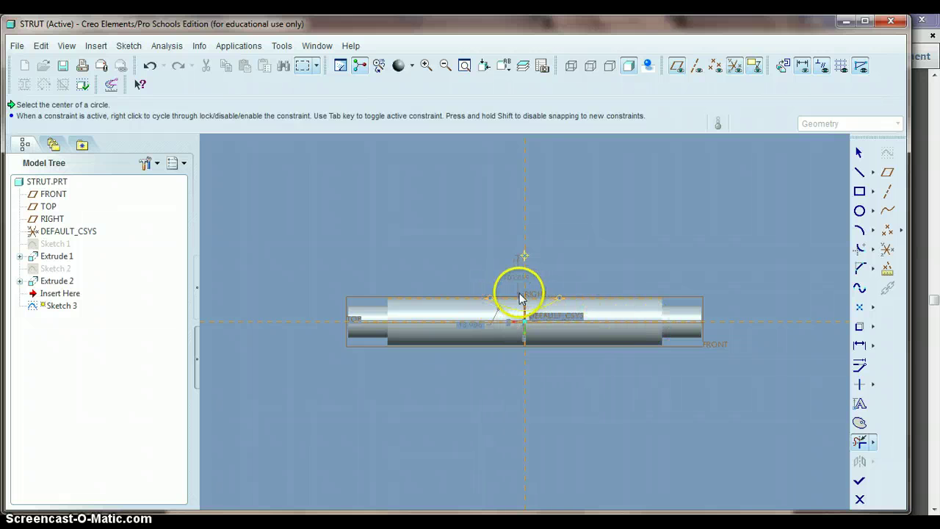
Dimension the distance from the arc's lowest point to the horizontal reference line and set it to 4
scroll(520, 297, down, 2)
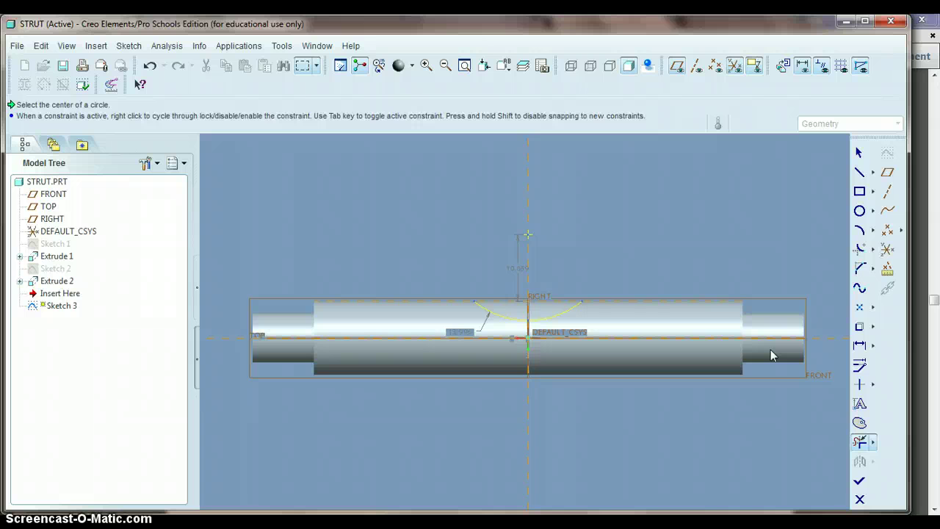
click(860, 348)
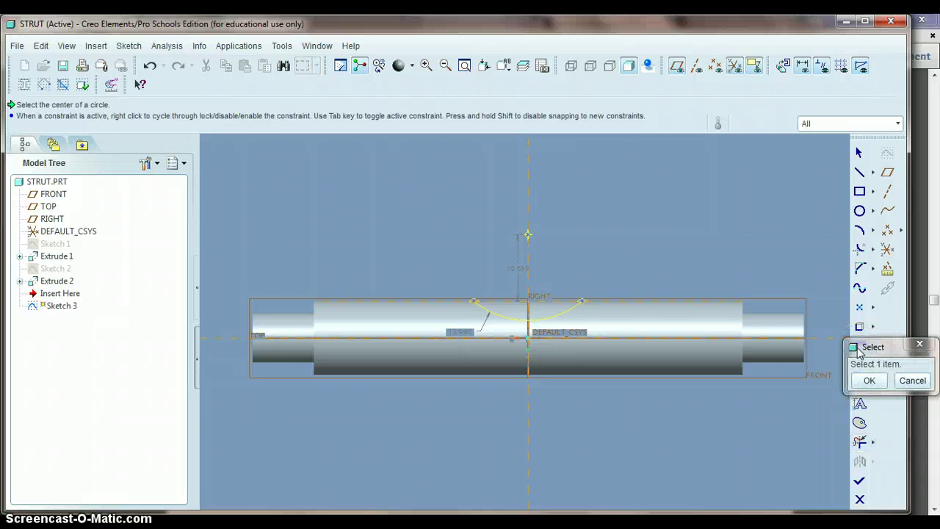
click(551, 320)
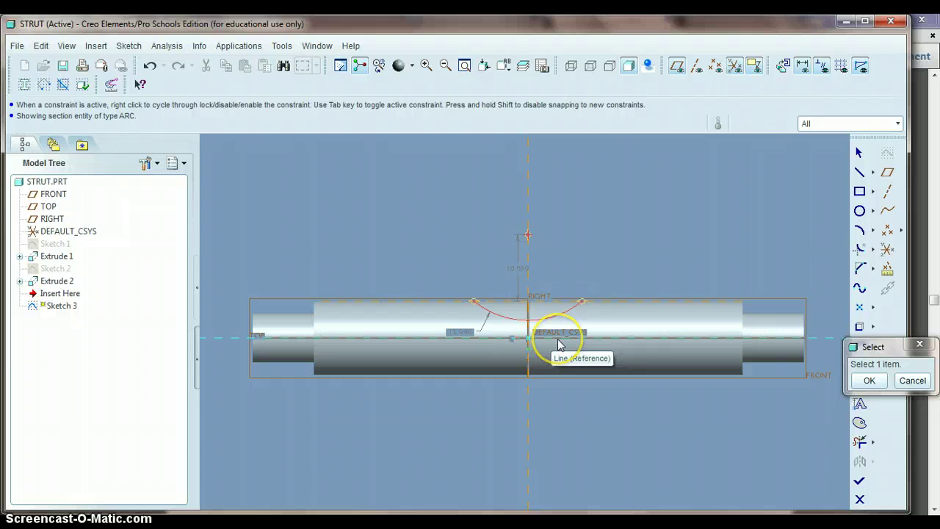
click(557, 339)
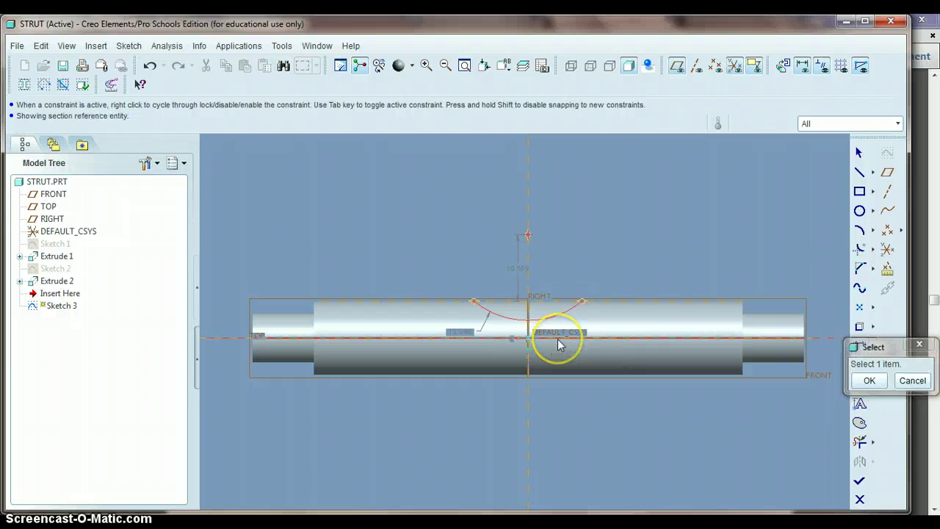
middle_click(601, 318)
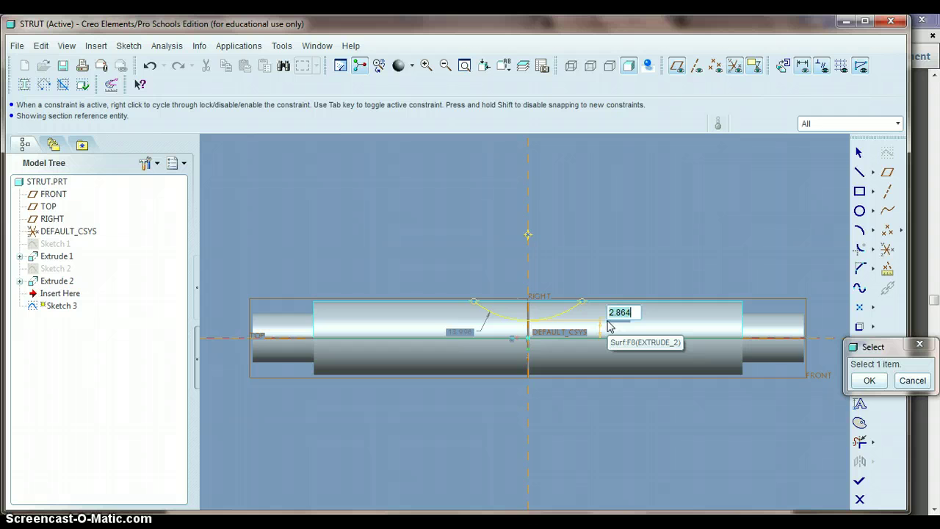
text(4)
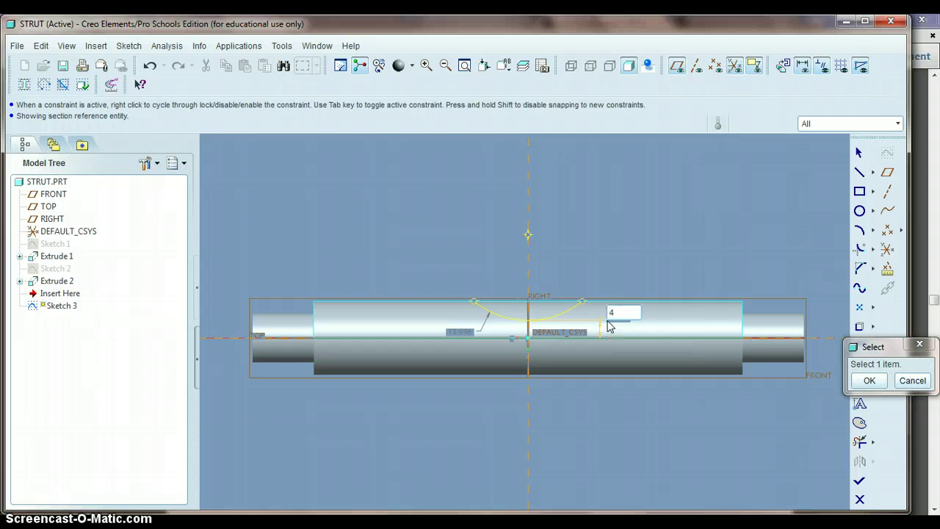
key(Return)
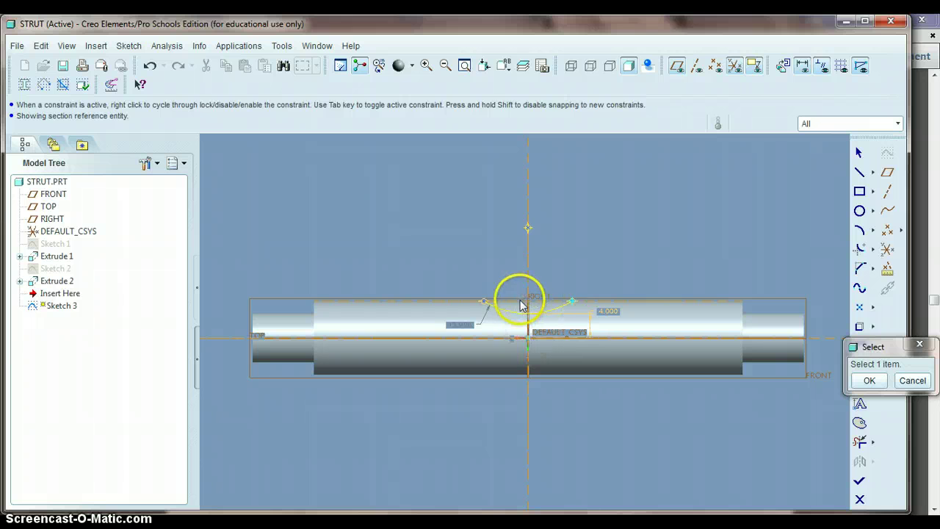
click(911, 381)
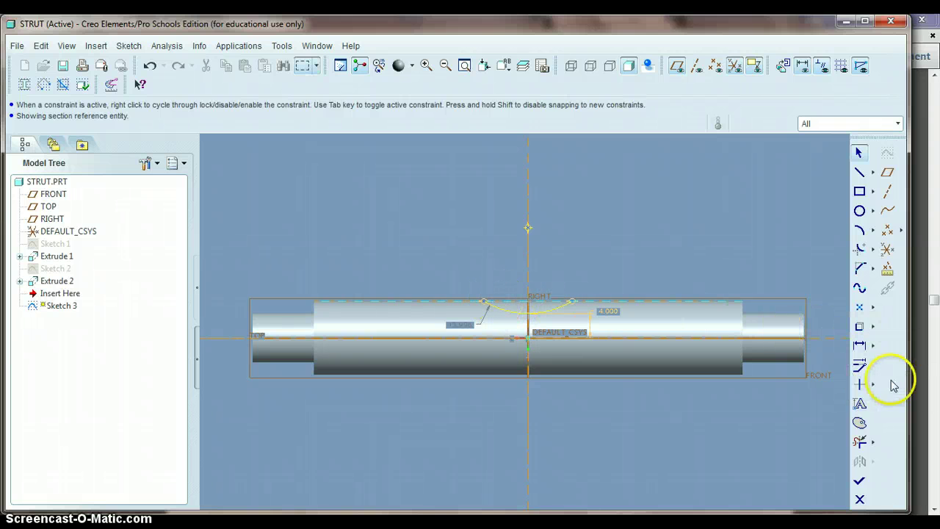
Dimension the horizontal distance between the arc's two endpoints, place it above the strut and set it to 60
click(860, 346)
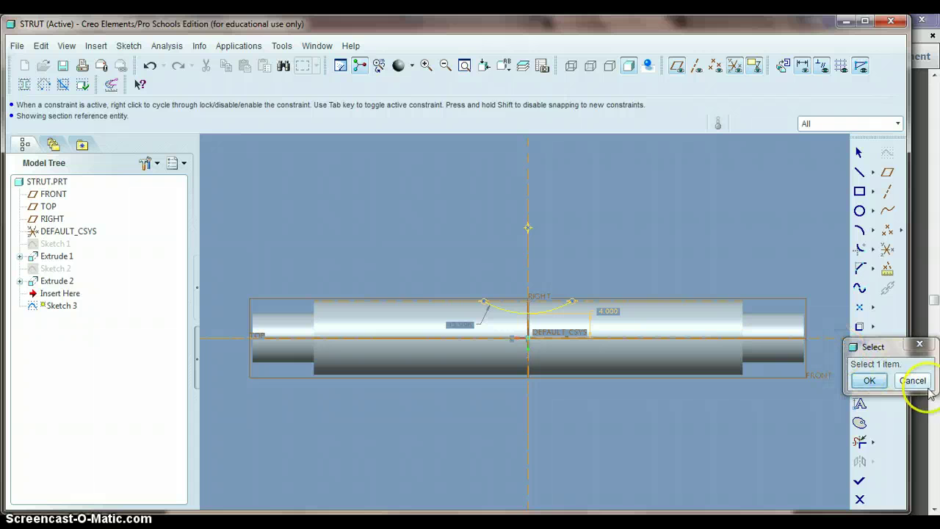
click(573, 302)
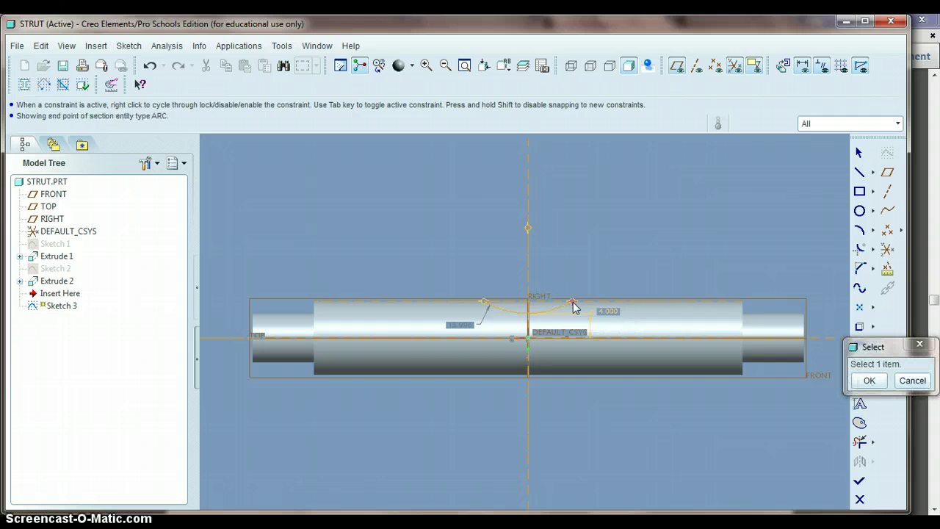
click(484, 302)
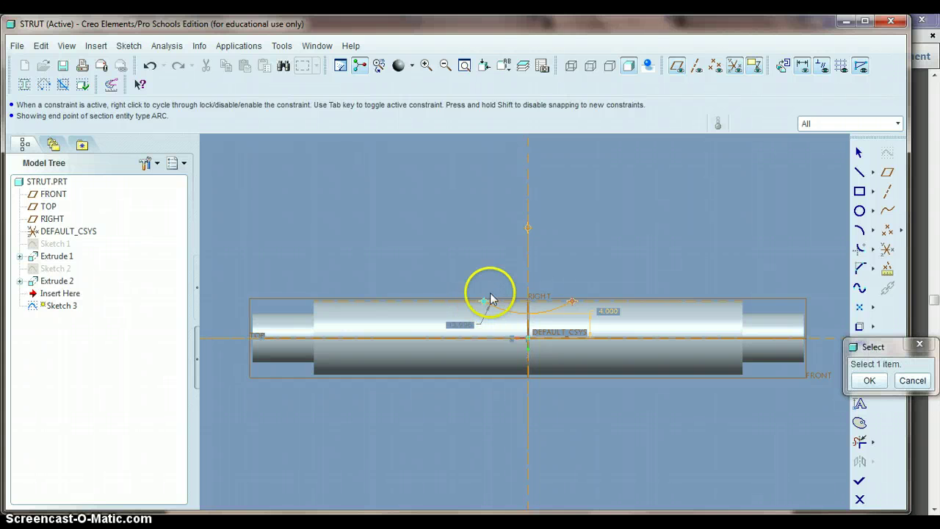
middle_click(514, 257)
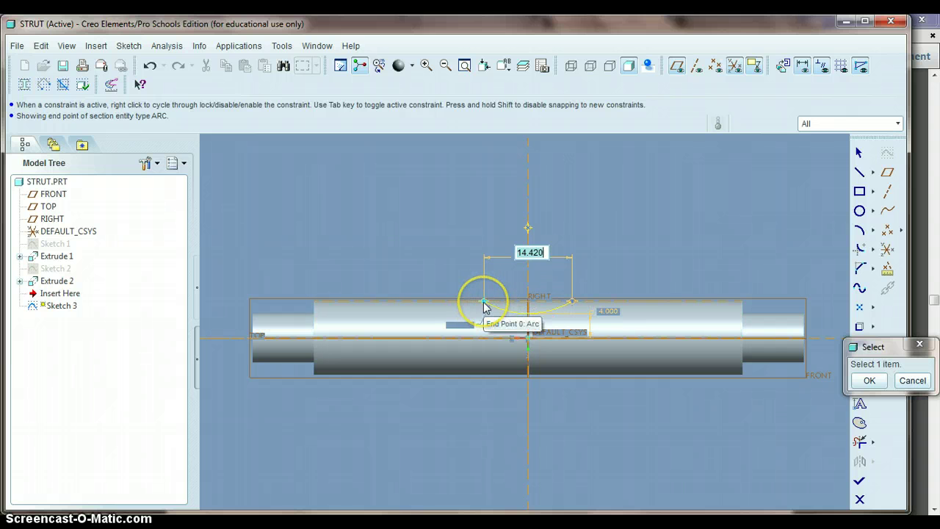
double_click(523, 255)
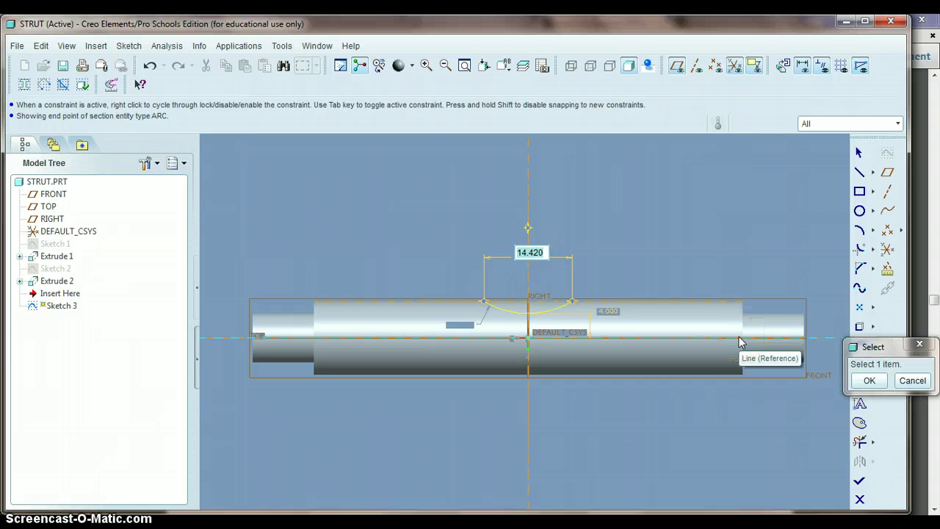
text(6)
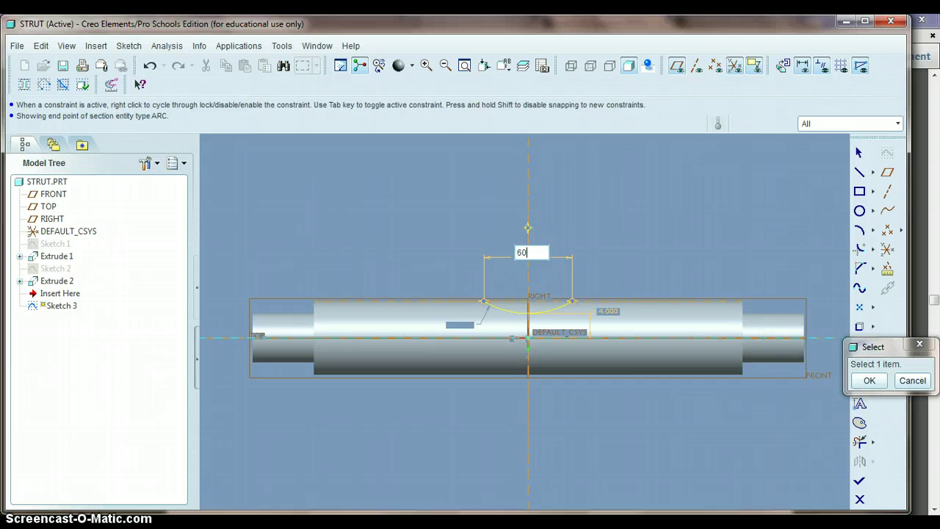
text(0)
key(Return)
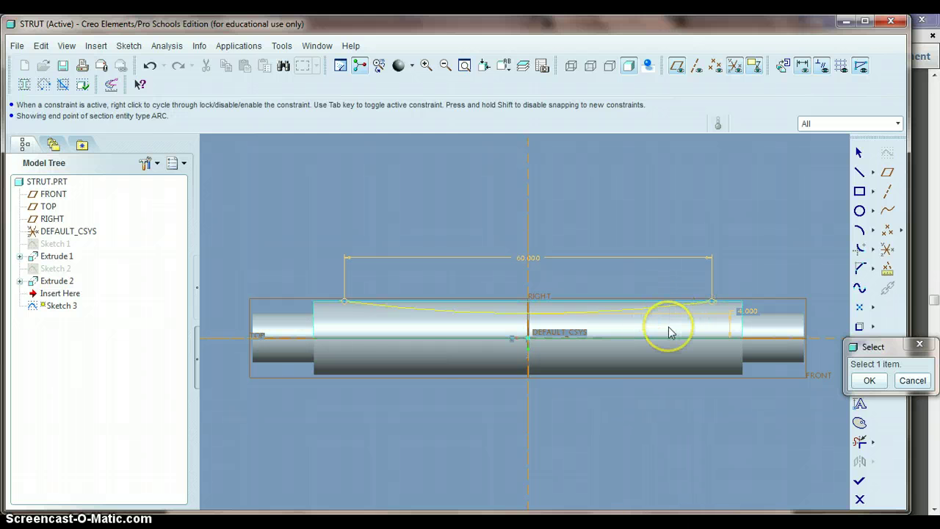
Switch to the PDF primer in Adobe Reader and read the instructions for adding a geometry centerline and finishing the sketch
click(290, 523)
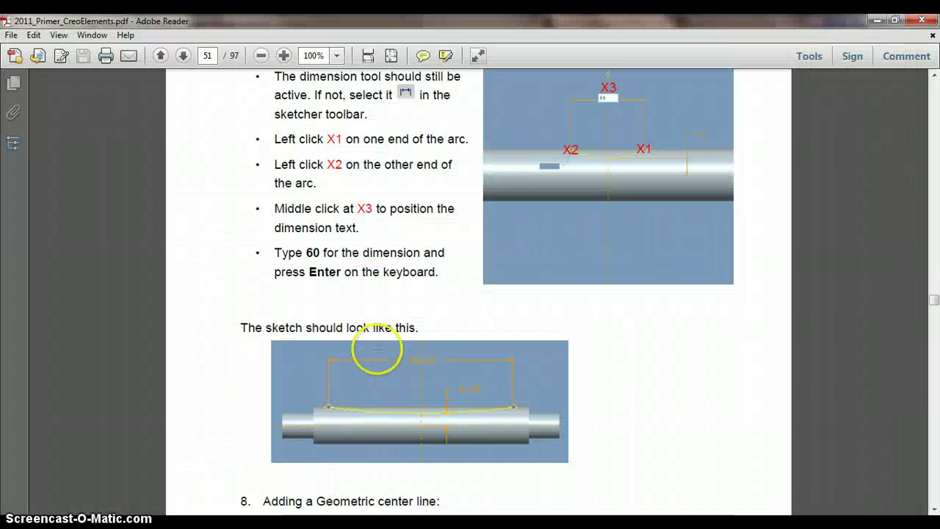
scroll(376, 344, down, 3)
scroll(378, 345, down, 1)
scroll(423, 293, down, 3)
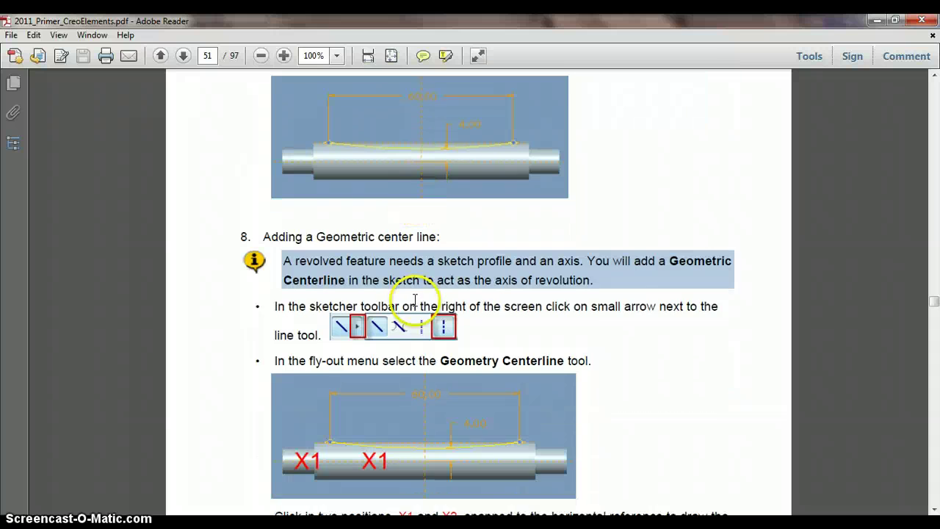
scroll(393, 312, down, 2)
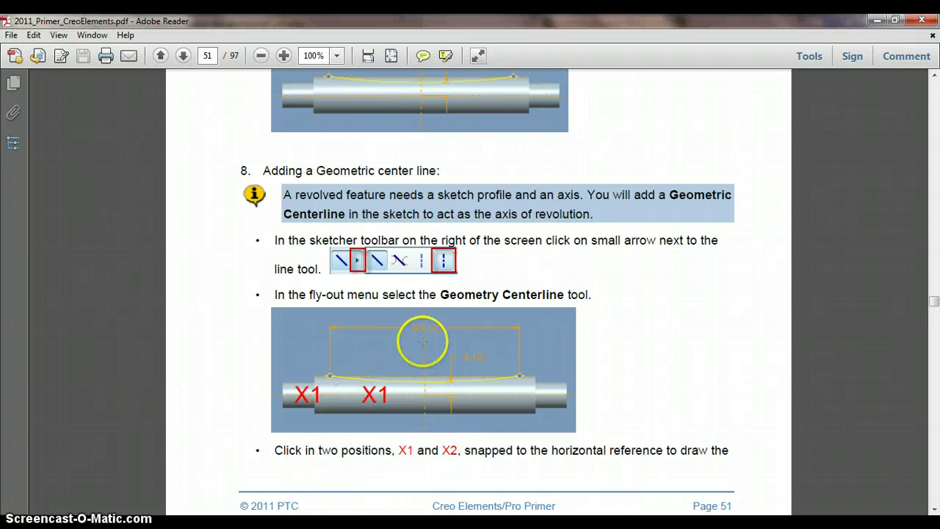
scroll(426, 420, down, 3)
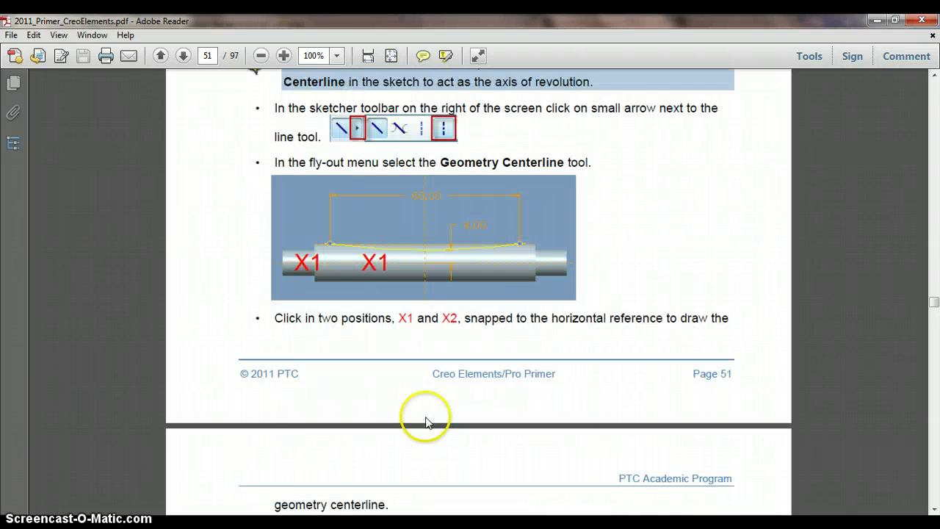
scroll(426, 420, down, 6)
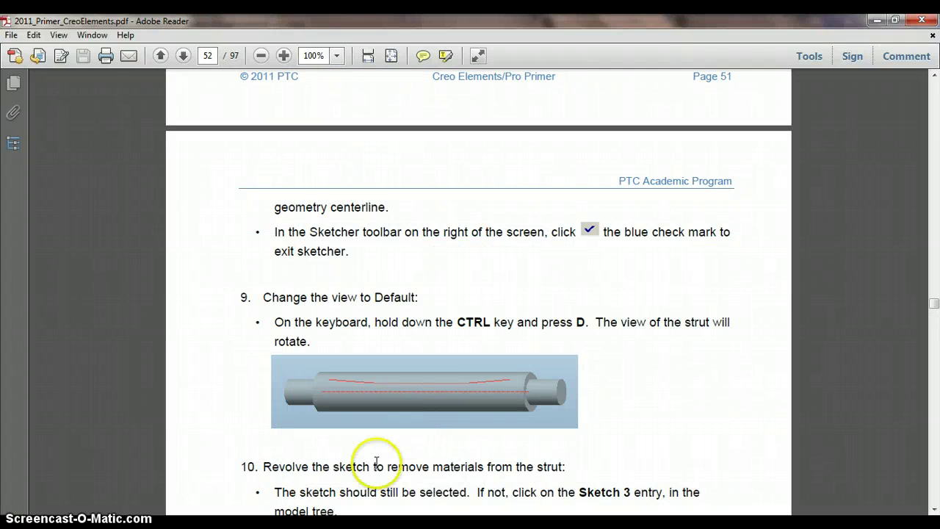
Switch back to Creo Elements/Pro, draw a geometry centerline along the horizontal reference and complete the sketch
key(alt+Tab)
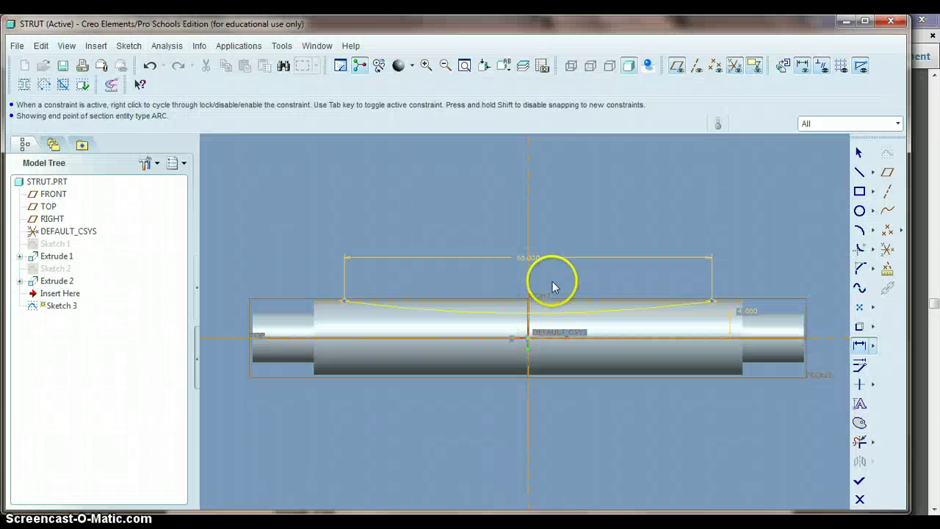
click(873, 177)
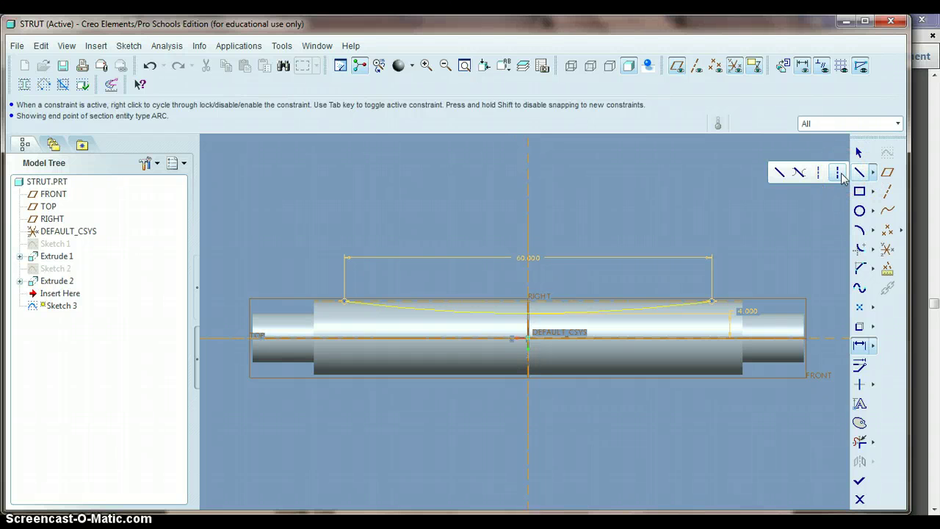
click(838, 174)
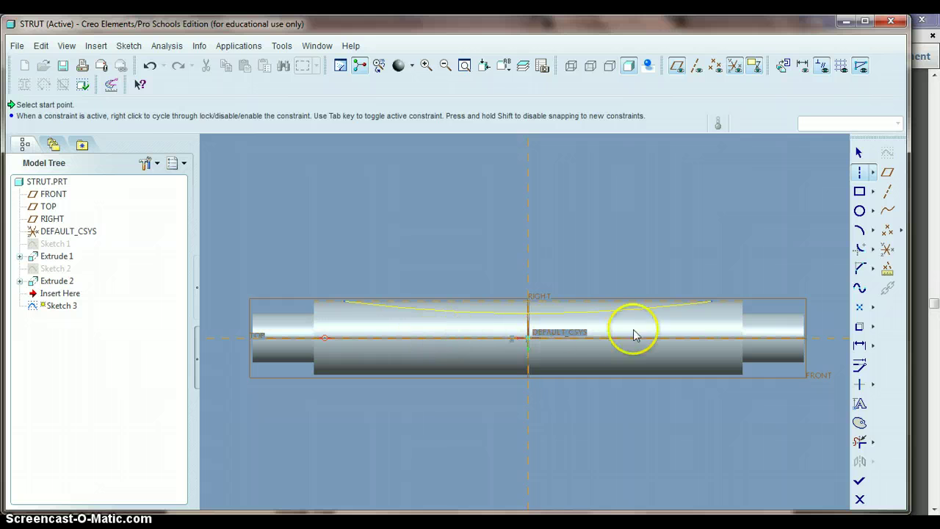
click(351, 338)
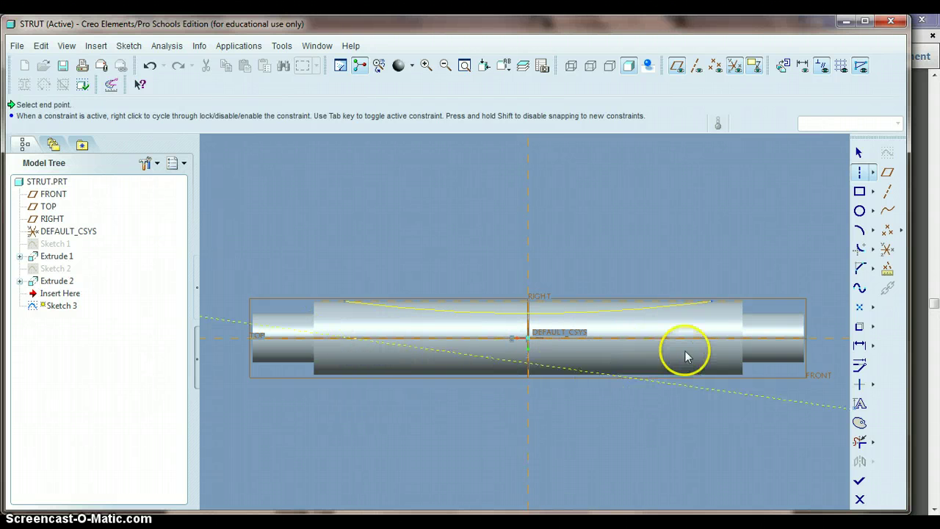
click(696, 337)
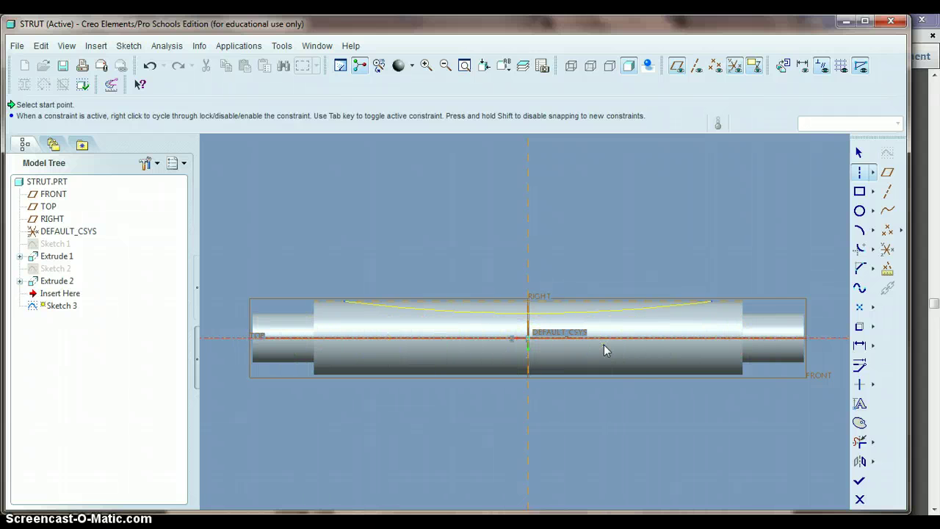
click(860, 485)
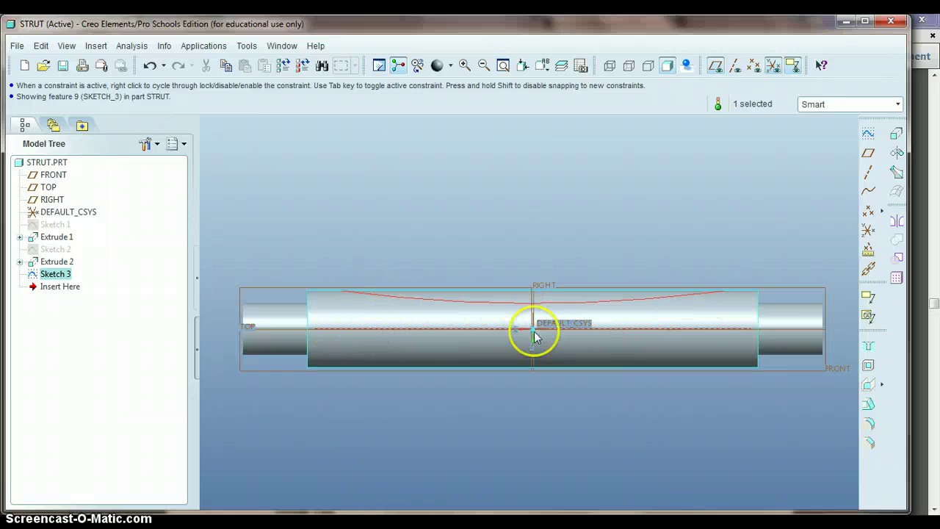
Revolve Sketch 3 through 360° as a solid that removes material from the strut, preview the cut and accept it
click(895, 156)
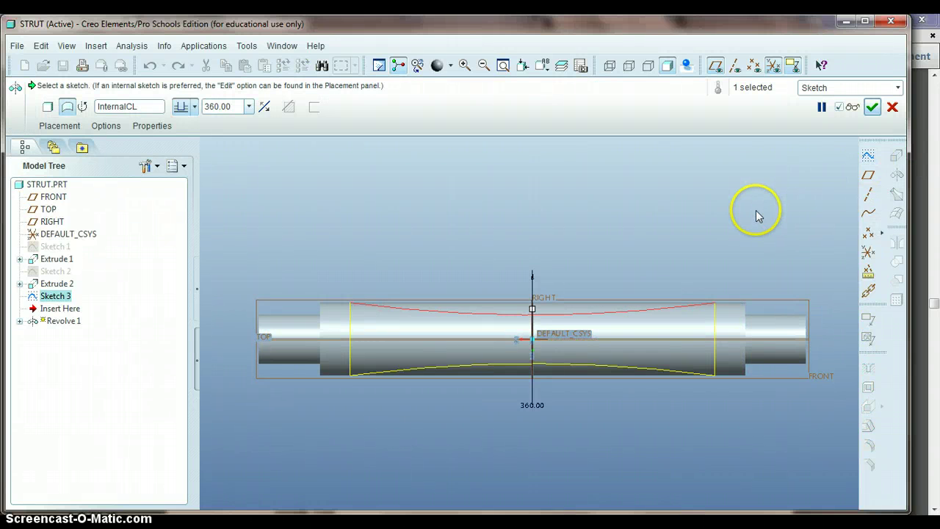
middle_drag(754, 208, 674, 243)
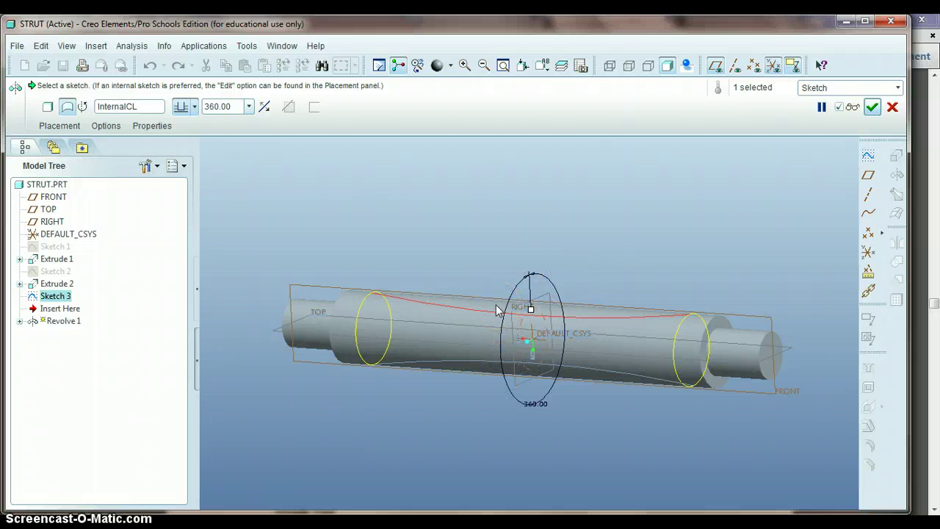
click(46, 108)
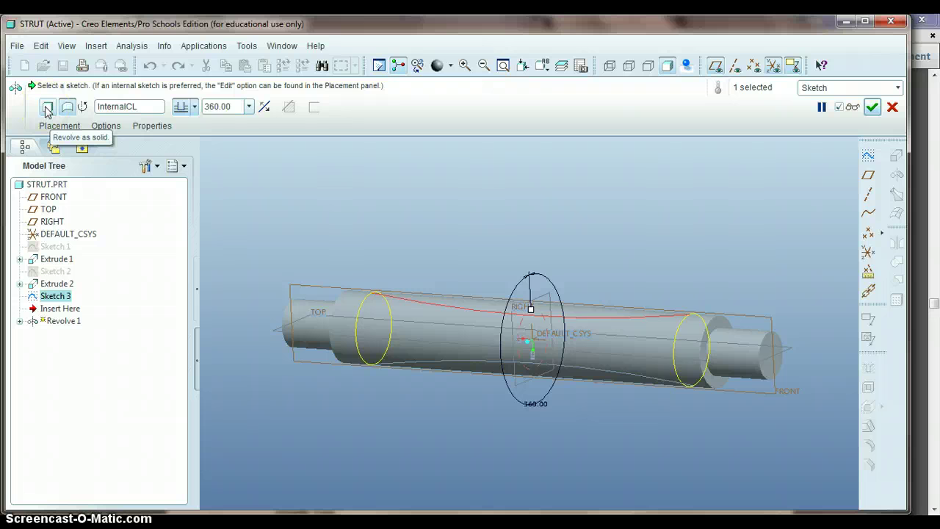
click(60, 184)
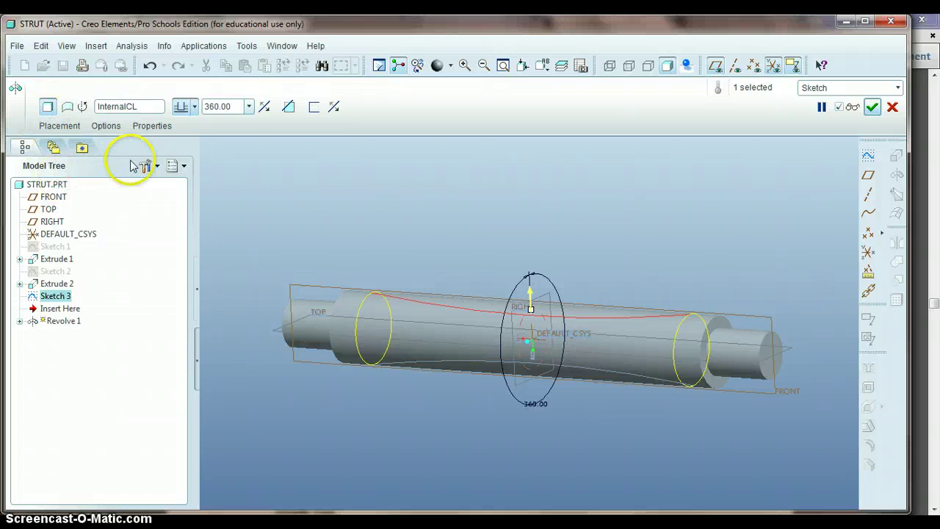
click(289, 108)
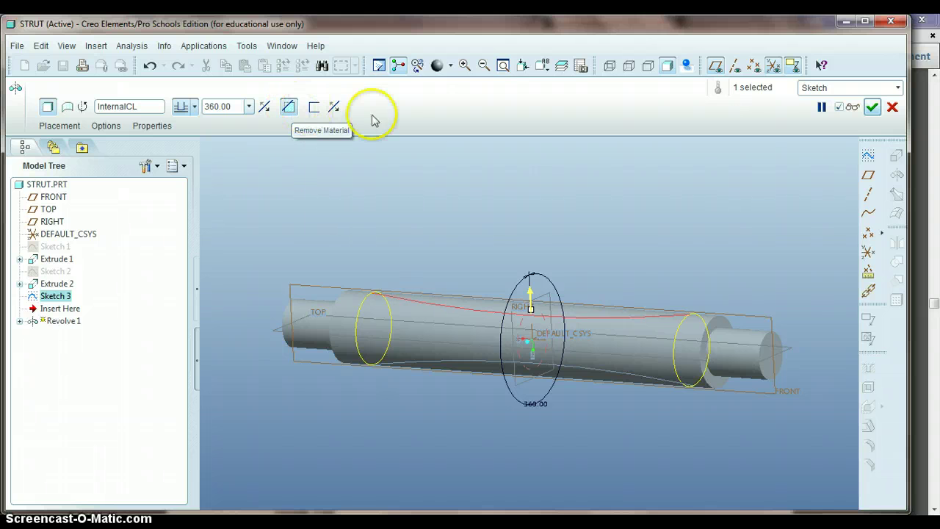
click(852, 108)
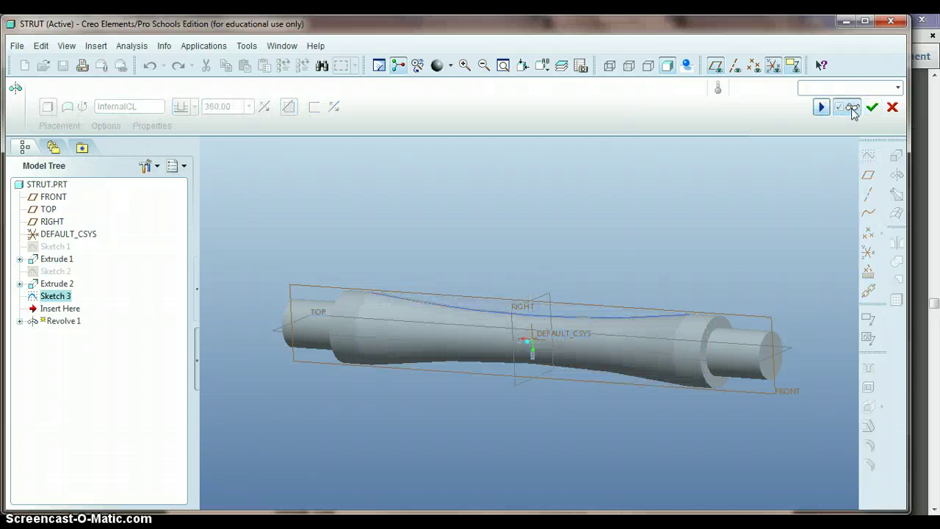
mouse_move(651, 252)
middle_down()
mouse_move(667, 220)
mouse_move(639, 264)
mouse_move(594, 275)
mouse_move(539, 243)
mouse_move(633, 247)
middle_up()
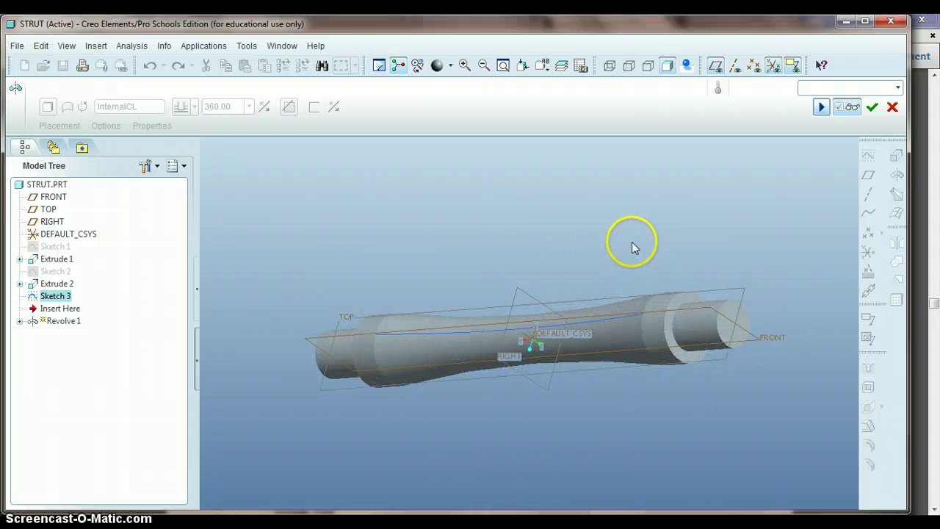
click(871, 108)
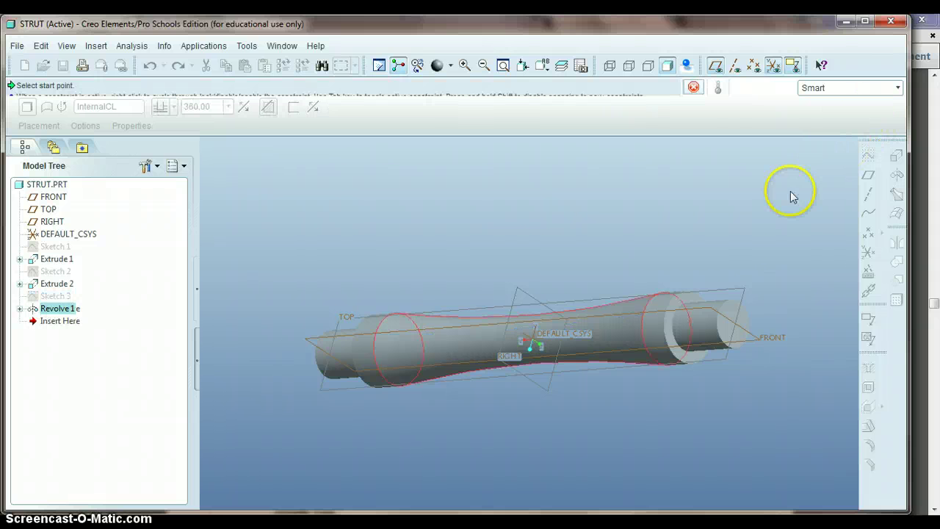
middle_drag(484, 243, 567, 352)
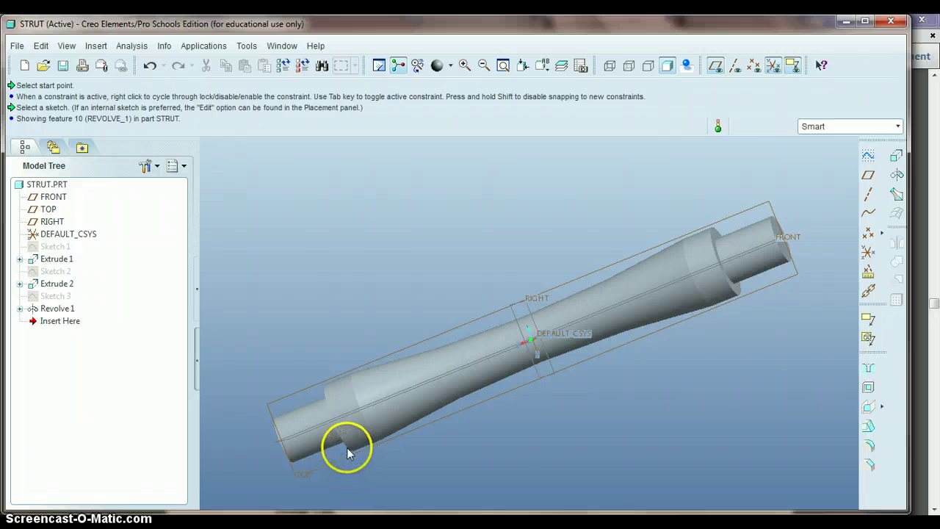
middle_drag(367, 420, 384, 413)
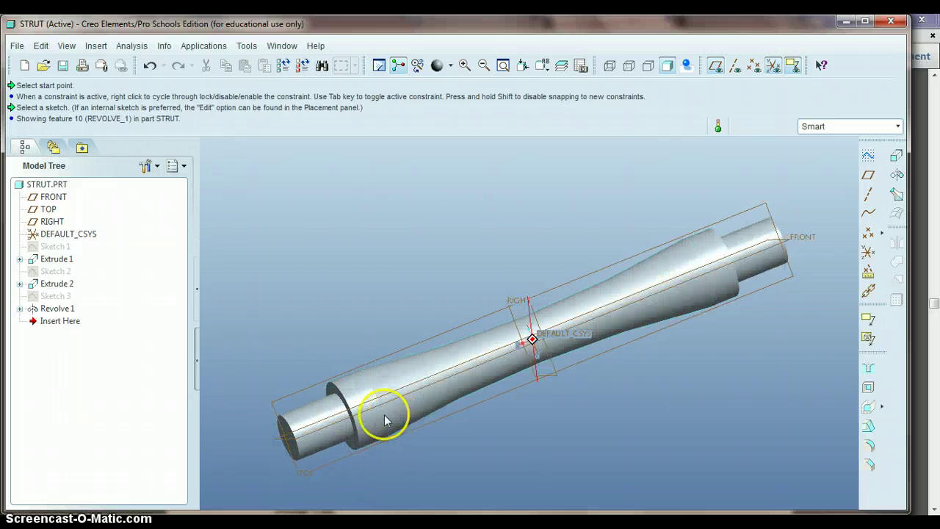
click(335, 403)
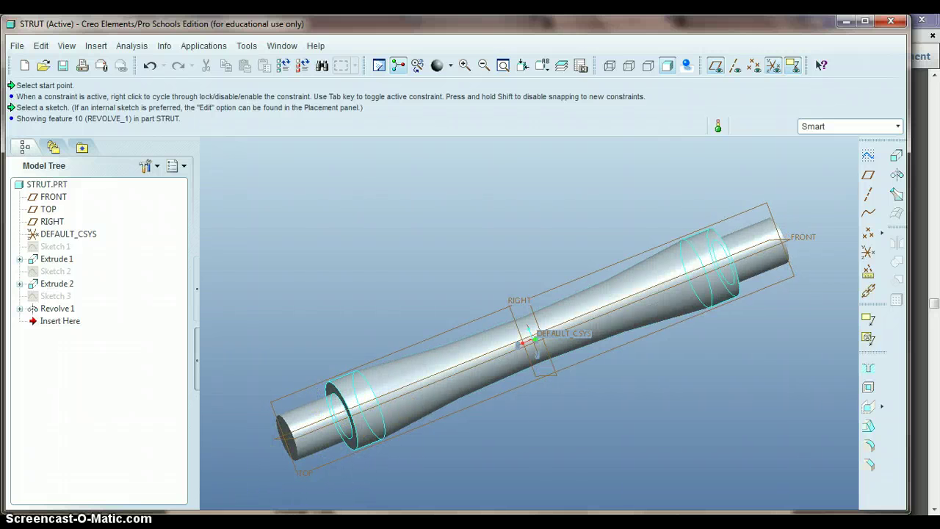
Switch to the PDF primer in Adobe Reader and read the instructions for rounding the strut's shoulders and chamfering its ends
click(262, 525)
scroll(410, 354, down, 12)
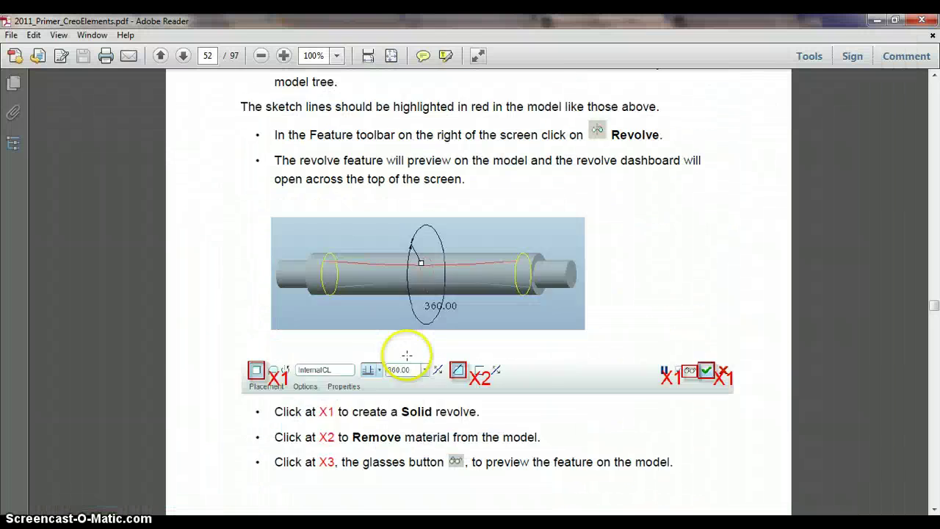
scroll(407, 360, down, 20)
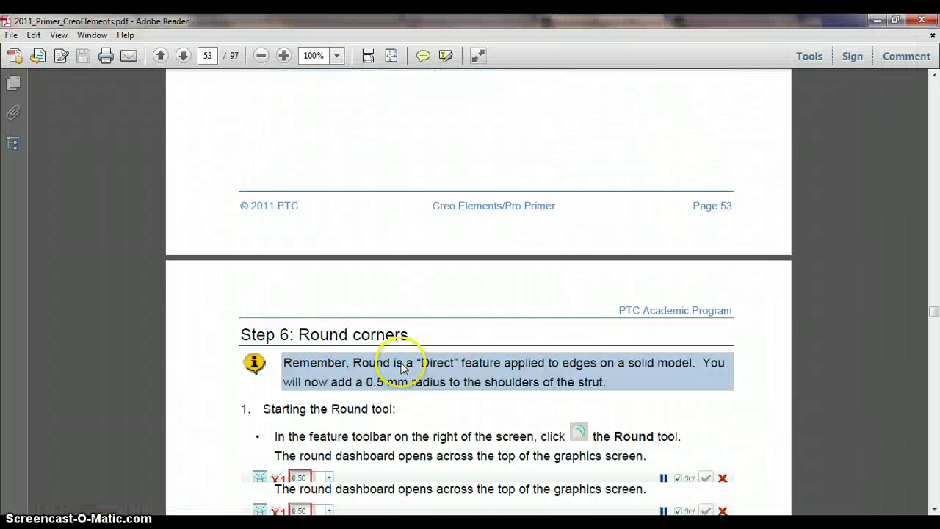
scroll(402, 367, down, 8)
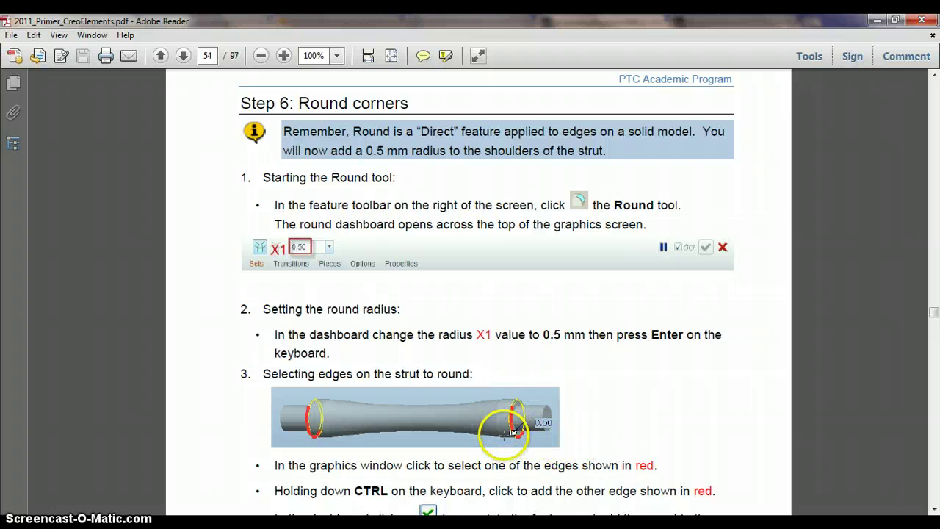
scroll(486, 417, down, 10)
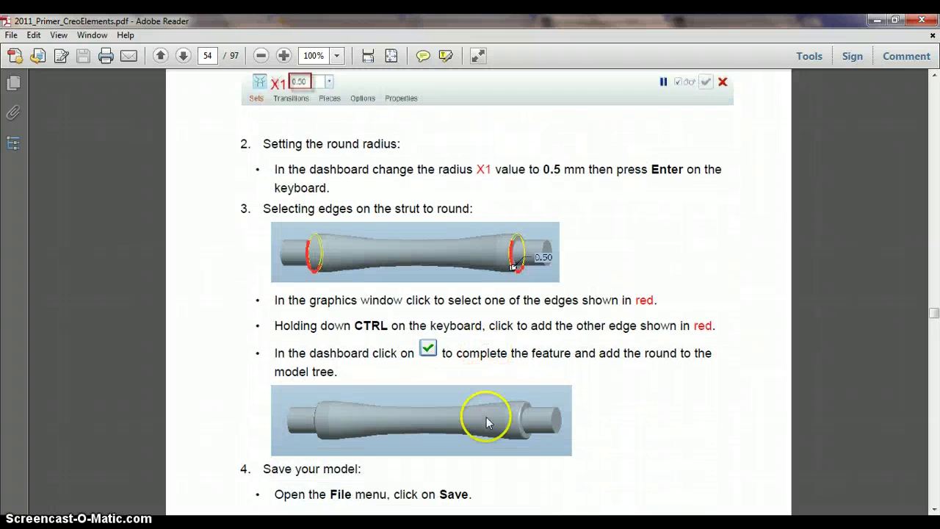
scroll(484, 422, down, 20)
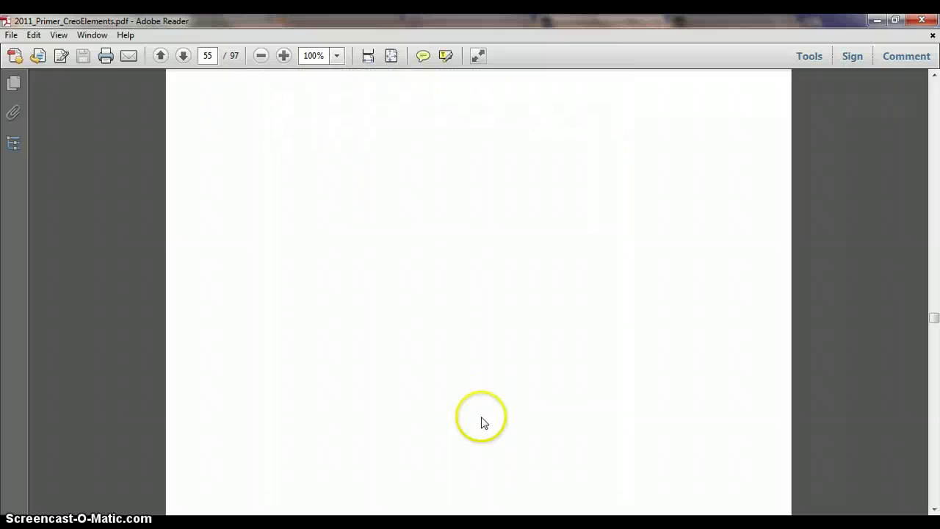
scroll(481, 421, down, 10)
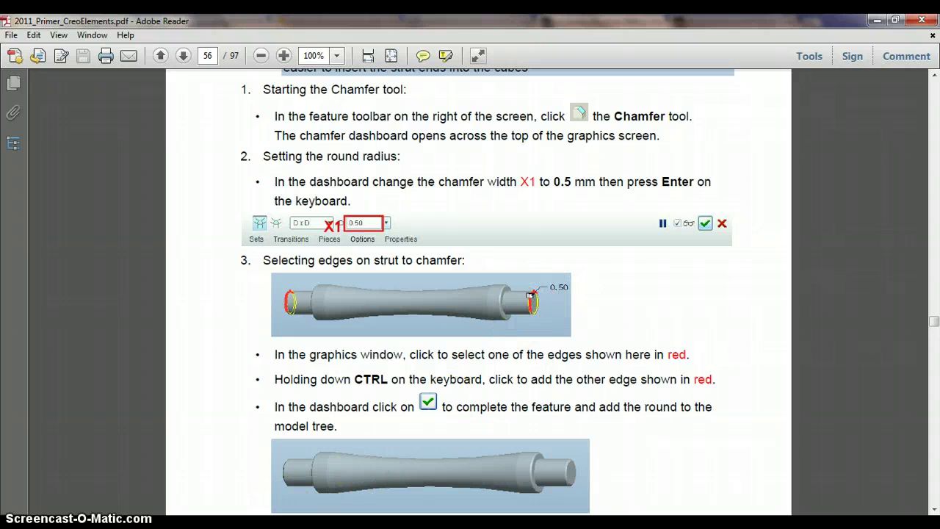
Switch back to Creo Elements/Pro, start a round with a 0.5 mm radius and select the outer edge of one strut shoulder
key(alt+Tab)
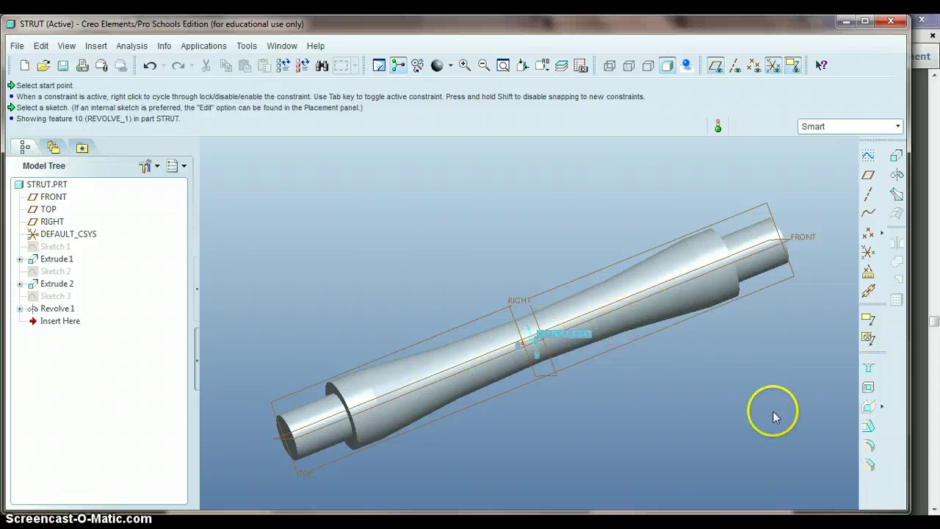
click(871, 448)
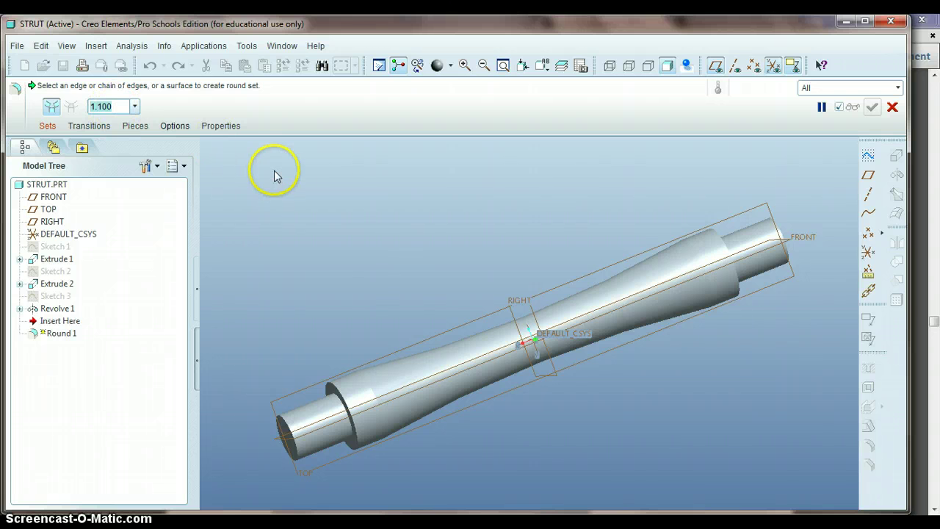
key(BackSpace)
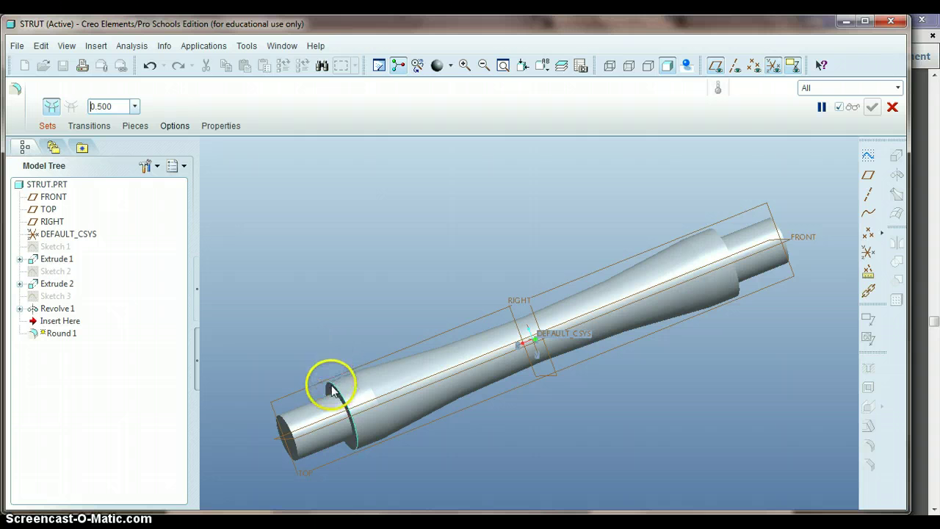
scroll(332, 389, down, 6)
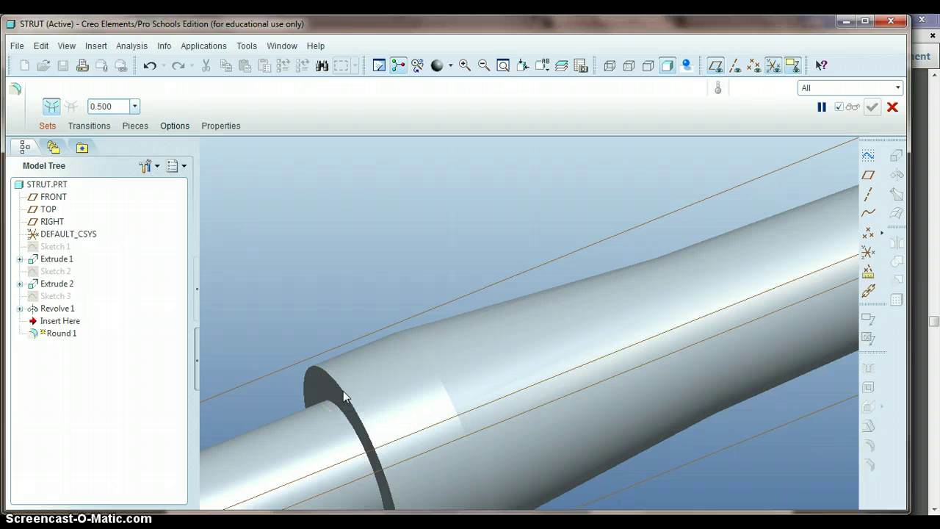
click(345, 397)
scroll(518, 423, up, 6)
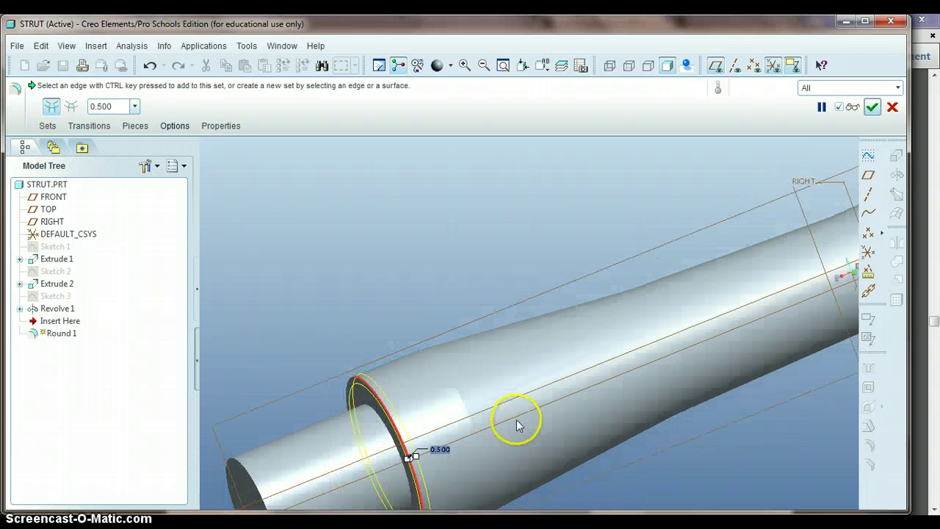
Add the outer edge of the opposite strut shoulder to the same round set and complete the round
middle_drag(752, 343, 742, 351)
scroll(772, 327, down, 2)
scroll(772, 327, down, 3)
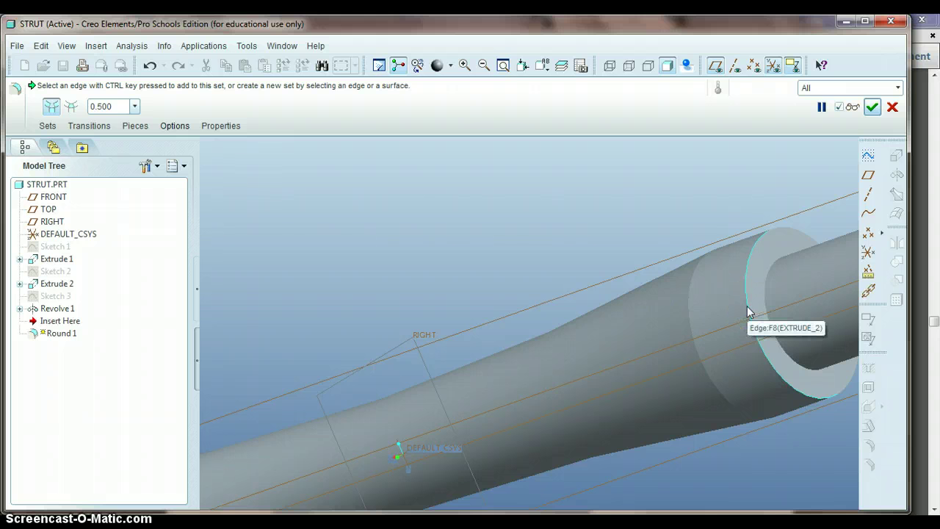
click(747, 307)
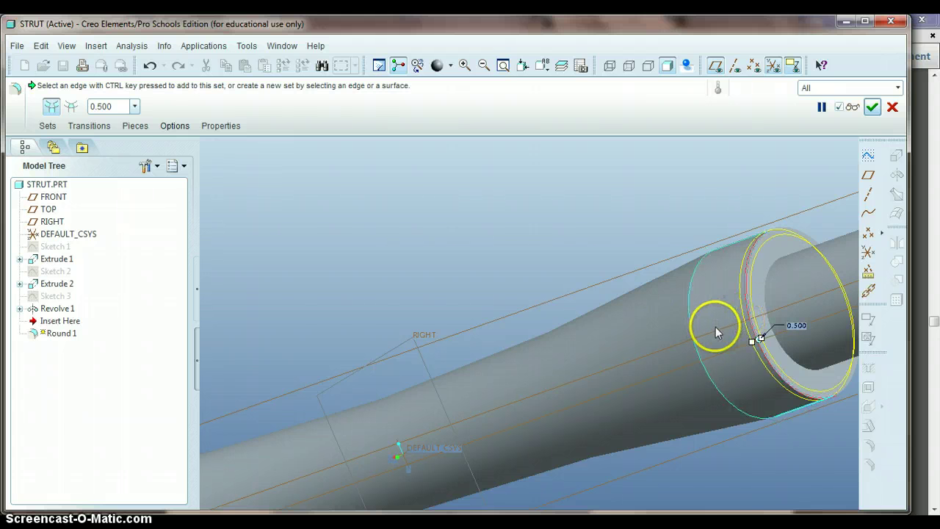
scroll(716, 324, up, 4)
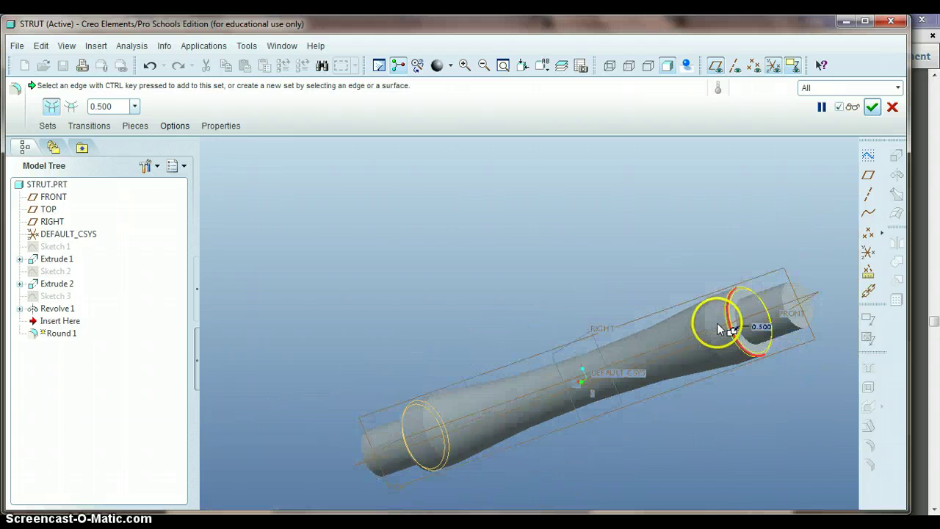
click(872, 109)
scroll(705, 303, down, 3)
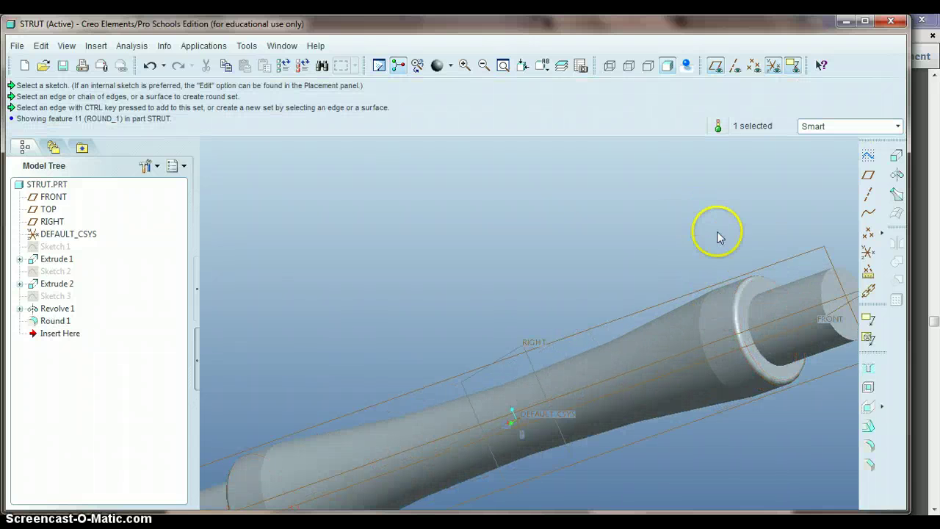
click(676, 203)
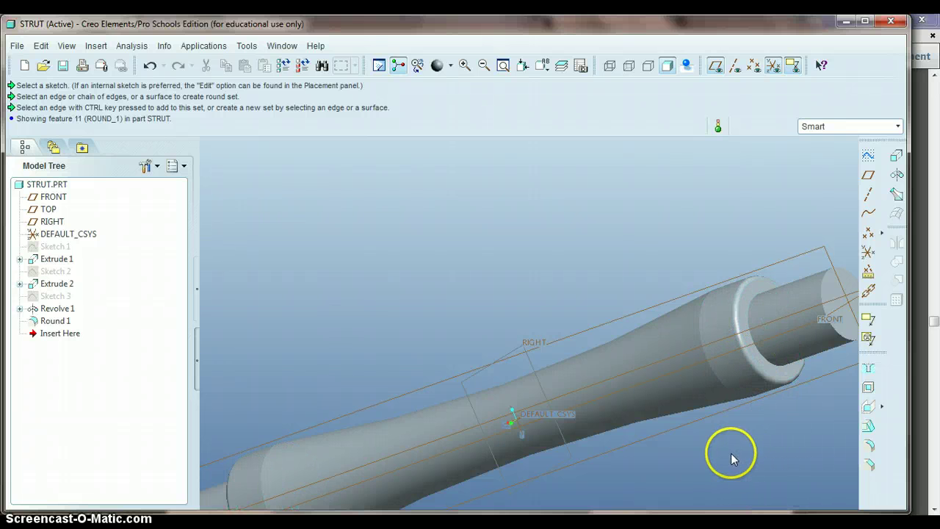
Start a D x D chamfer of 0.5 mm and select the circular edge at one end of the strut
middle_drag(750, 441, 756, 436)
scroll(753, 425, up, 3)
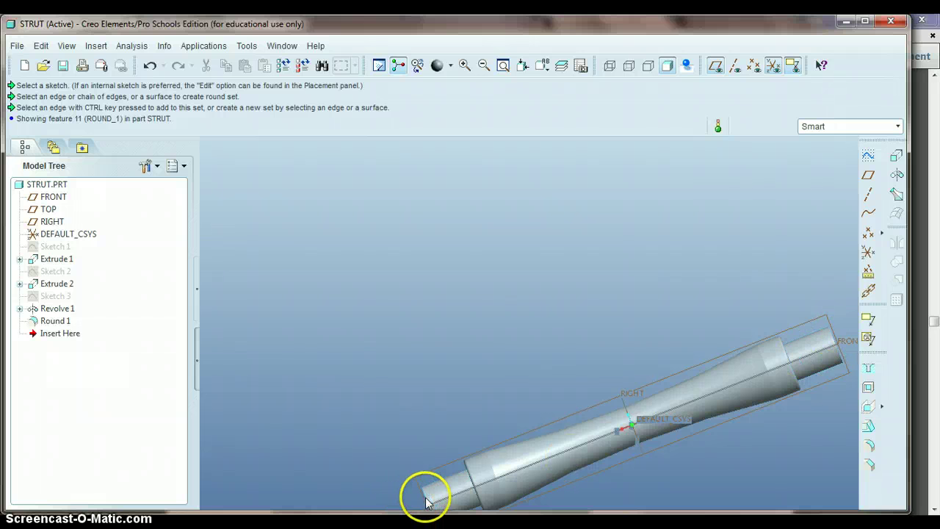
click(871, 466)
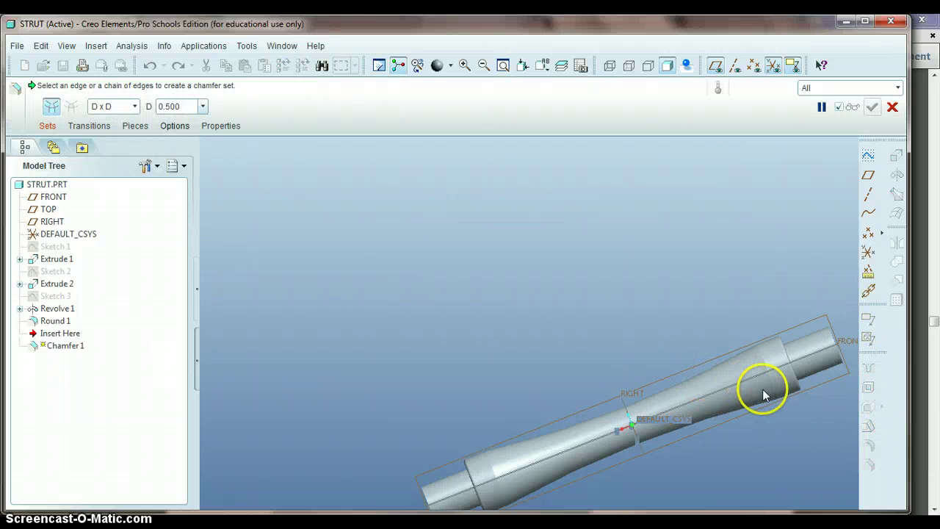
scroll(816, 362, down, 5)
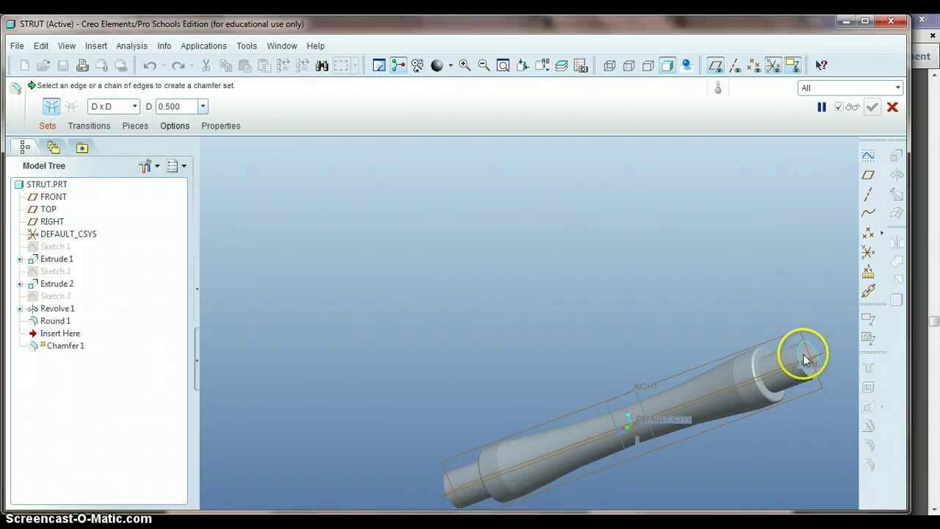
scroll(803, 354, down, 2)
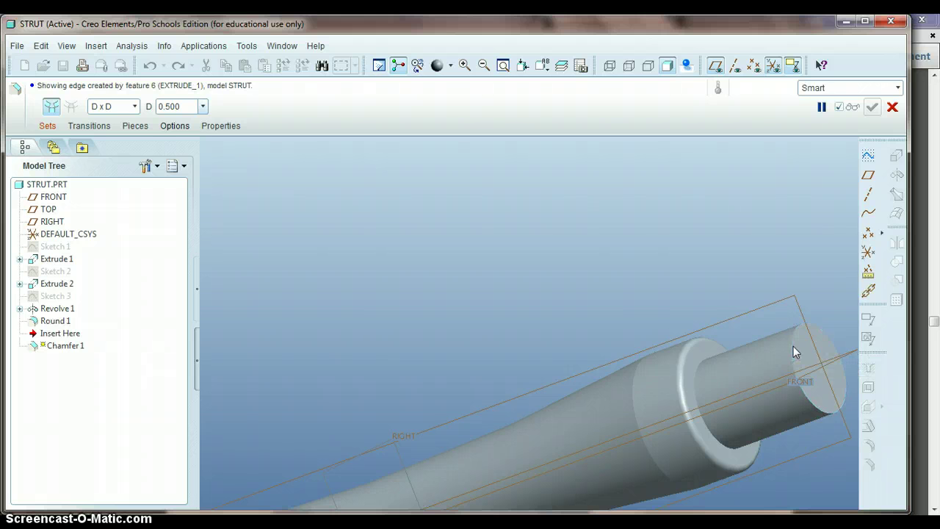
click(799, 338)
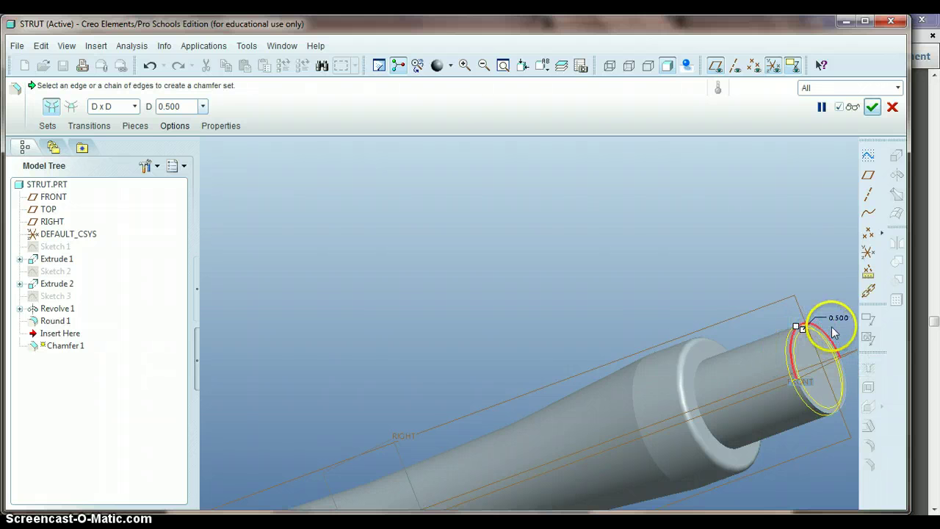
Add the circular edge at the strut's other end to the chamfer, complete the feature and inspect the chamfered end
scroll(583, 387, down, 4)
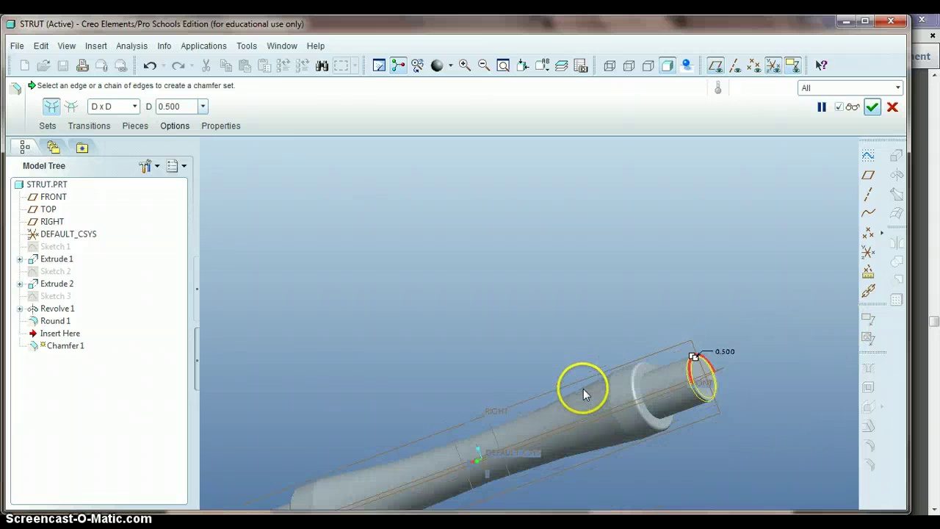
mouse_move(453, 450)
middle_down()
mouse_move(460, 441)
mouse_move(448, 435)
middle_up()
scroll(424, 442, up, 3)
scroll(424, 442, up, 2)
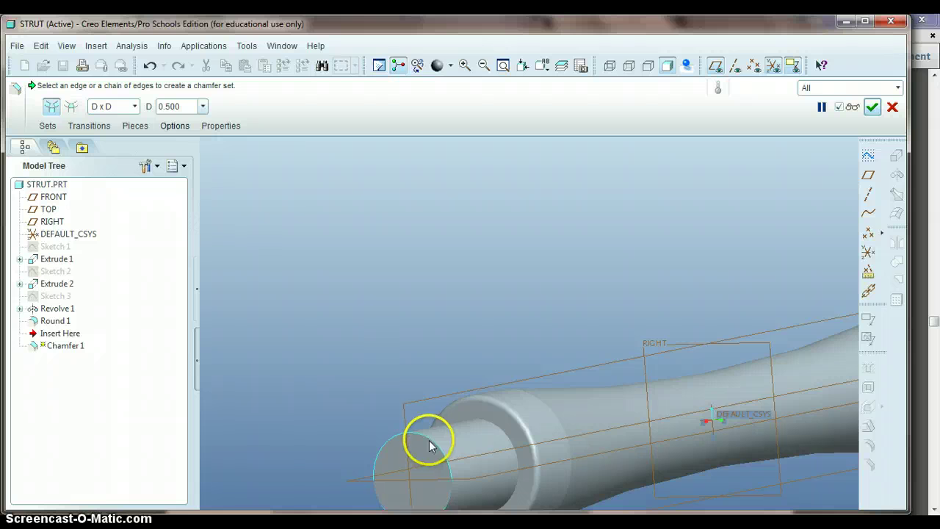
click(430, 442)
scroll(596, 428, down, 3)
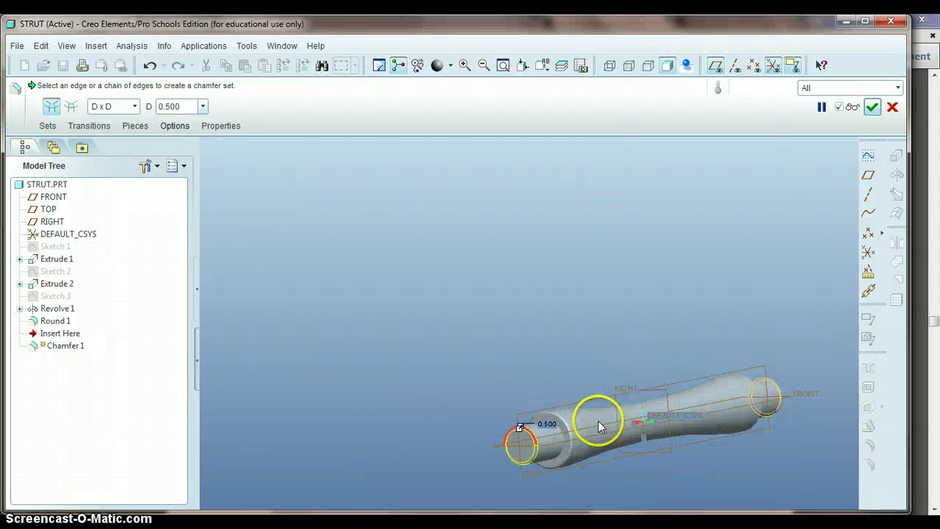
click(871, 108)
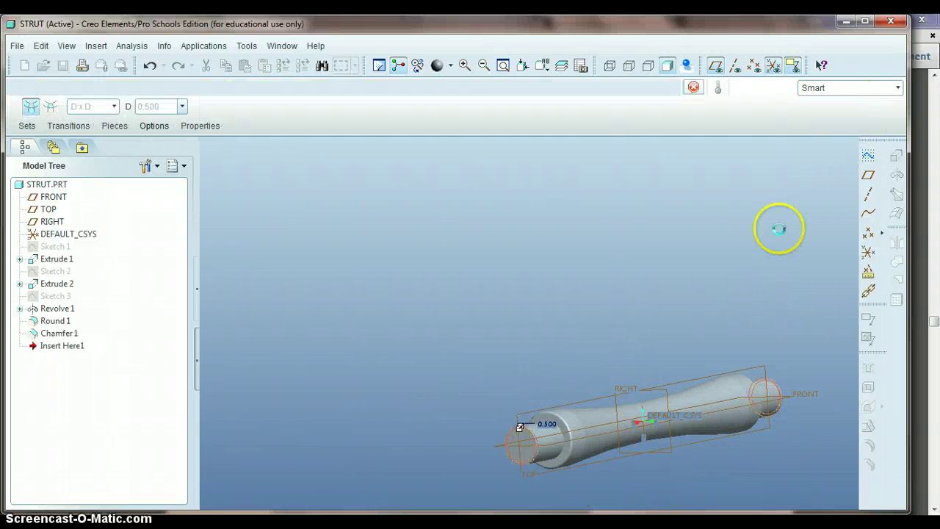
scroll(530, 441, up, 4)
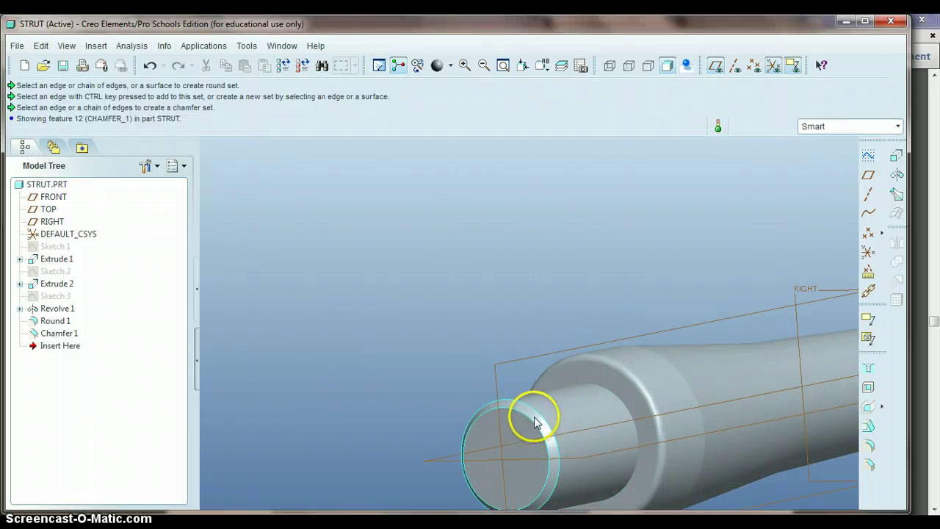
middle_drag(524, 418, 480, 395)
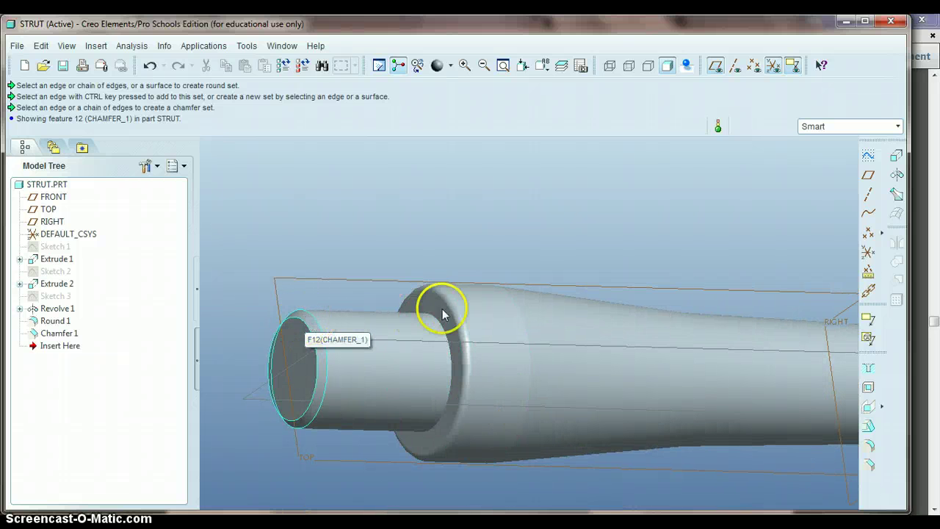
scroll(541, 357, down, 5)
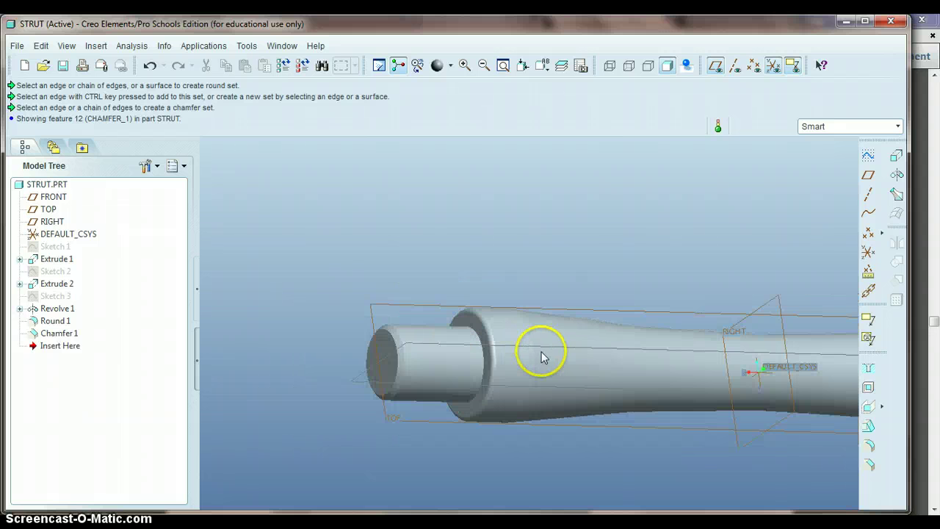
Switch to the PDF primer in Adobe Reader and read on to the Procedure – Assembly section on page 58
click(267, 525)
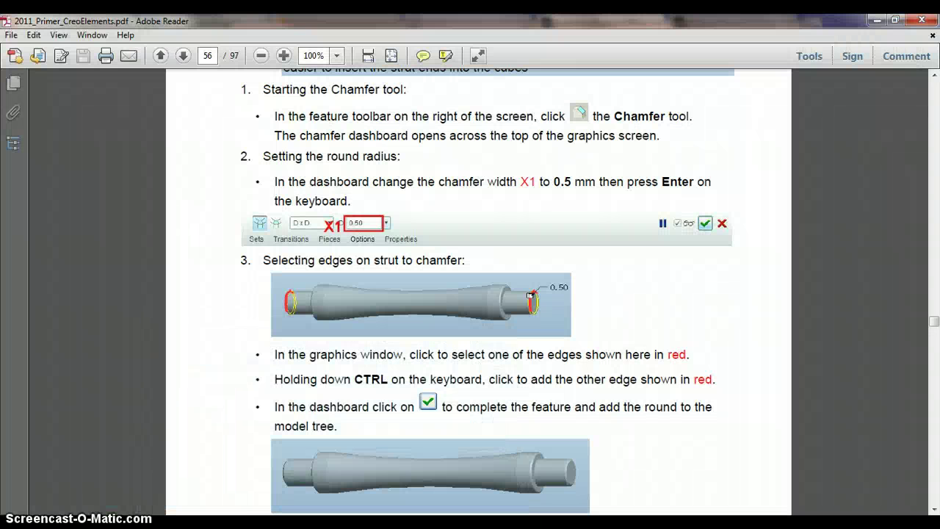
scroll(346, 369, down, 8)
scroll(352, 361, down, 10)
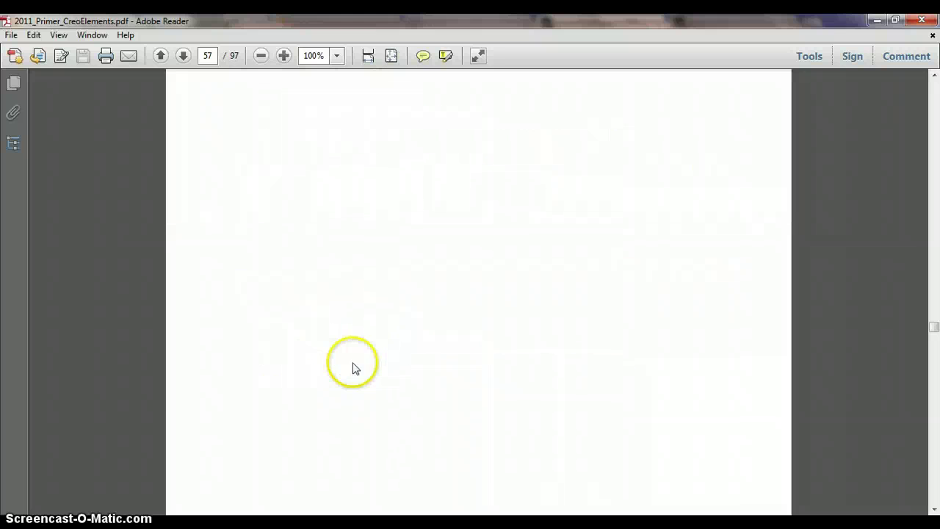
scroll(360, 367, down, 3)
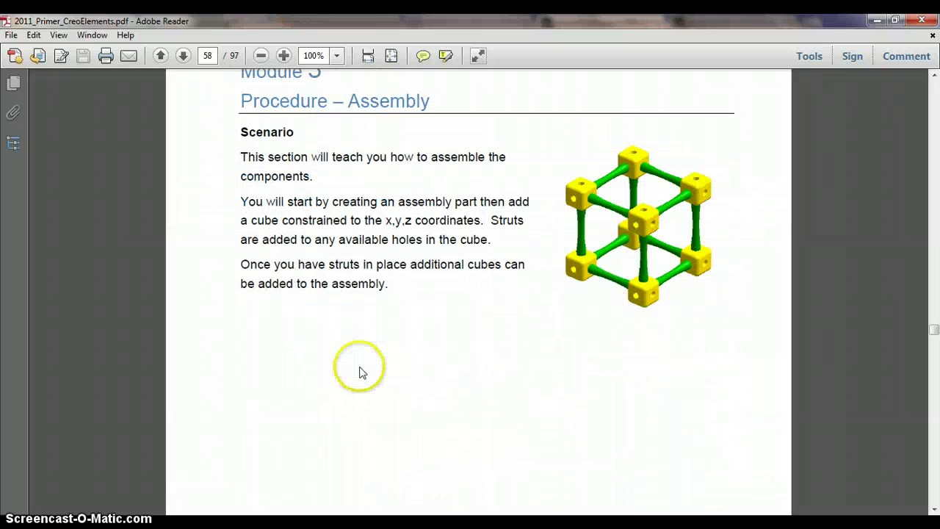